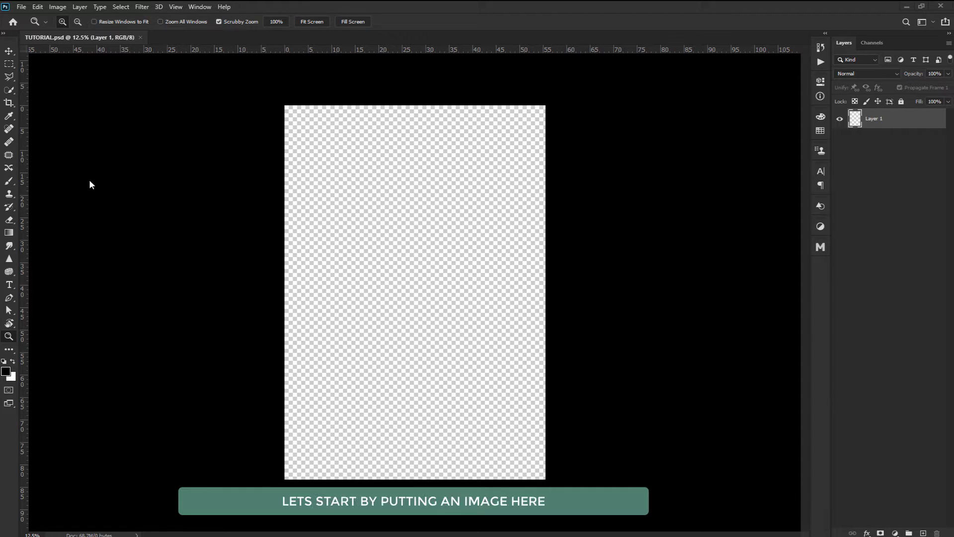
Step: Place the image man-jumping-on-brown-soil-1447915(1).jpg from the Downloads folder as an embedded object on the canvas
left_click(24, 8)
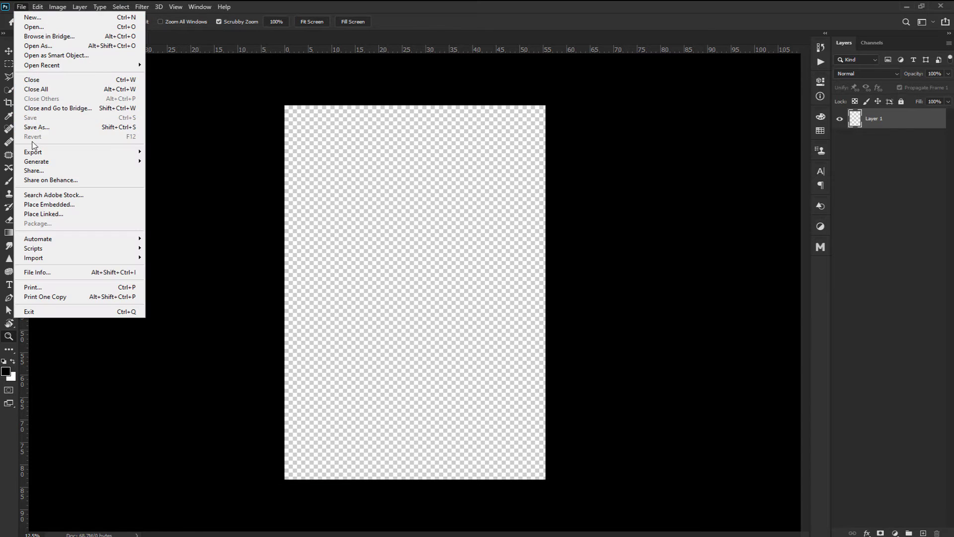
left_click(47, 205)
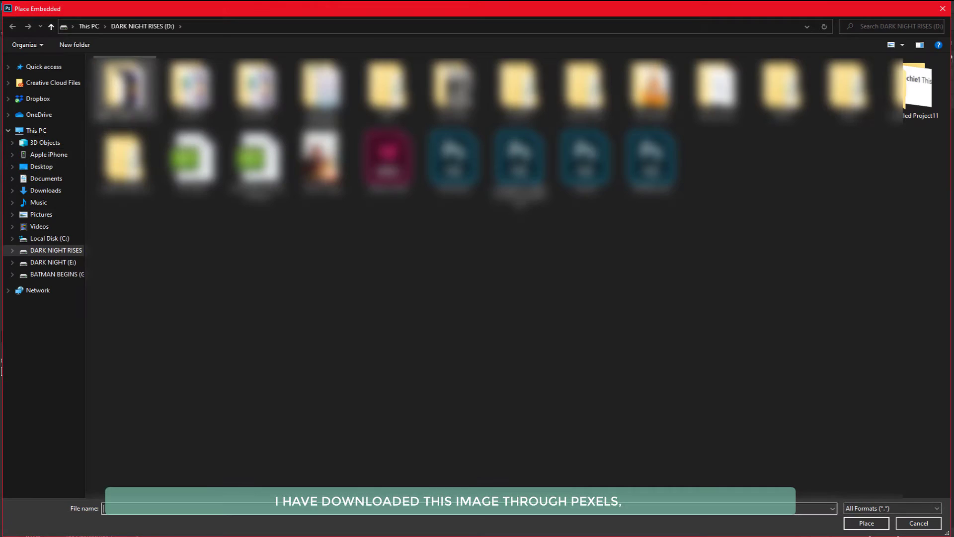
left_click(52, 193)
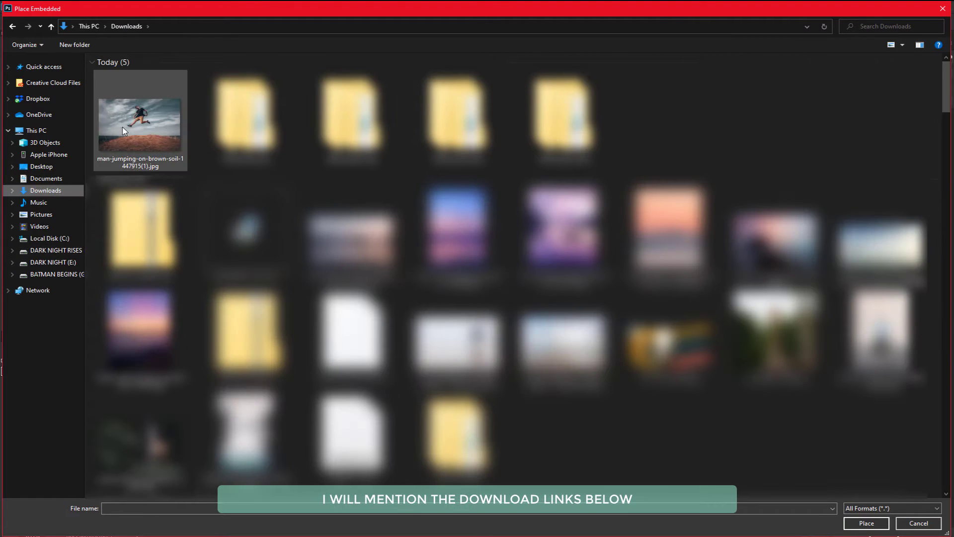
left_click(124, 131)
left_click(866, 524)
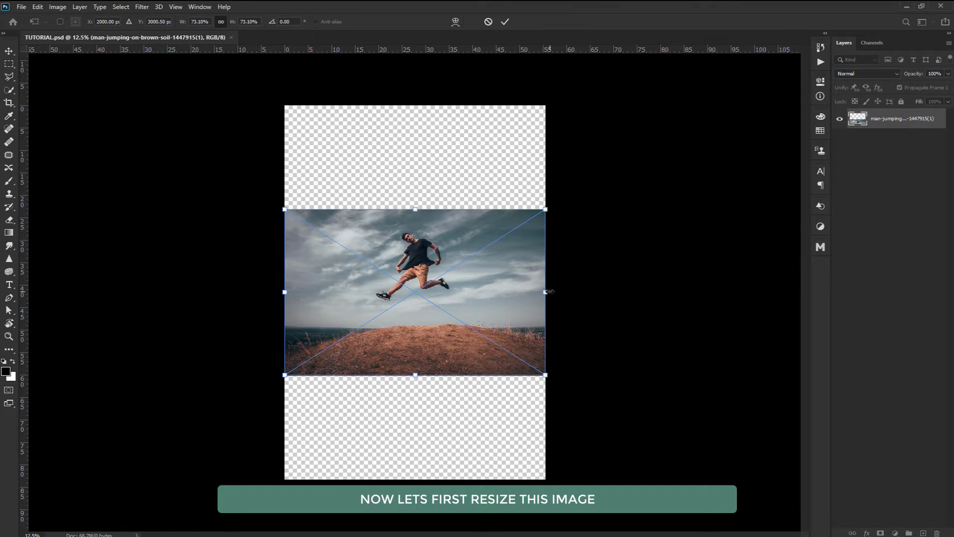
Step: Scale the placed photo to 183.33% so it fills the canvas, with the jumping man inside the frame and its upper edge aligned
left_click_drag(546, 291, 606, 292)
left_click_drag(284, 292, 156, 293)
left_click_drag(606, 292, 686, 293)
left_click_drag(155, 293, 64, 292)
left_click_drag(687, 292, 720, 302)
left_click_drag(446, 266, 462, 286)
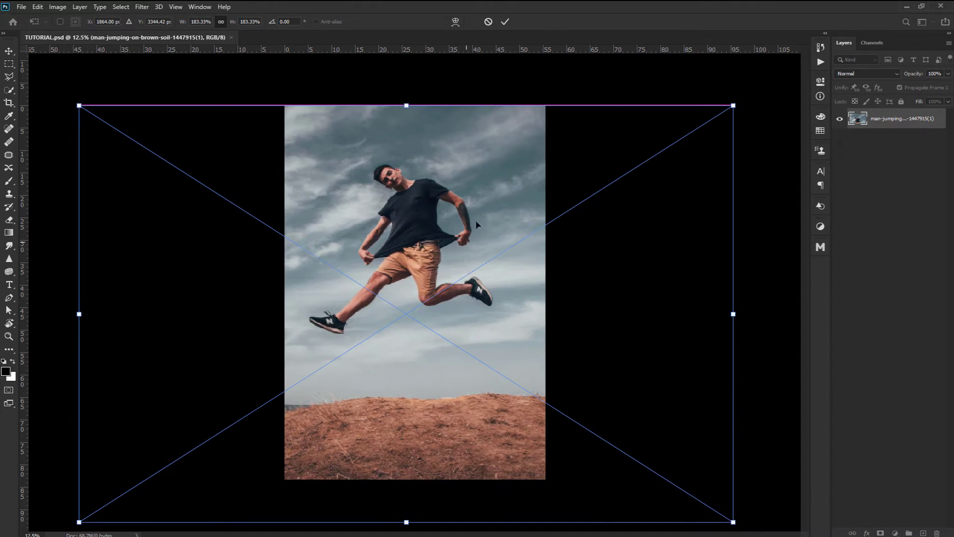
left_click(507, 22)
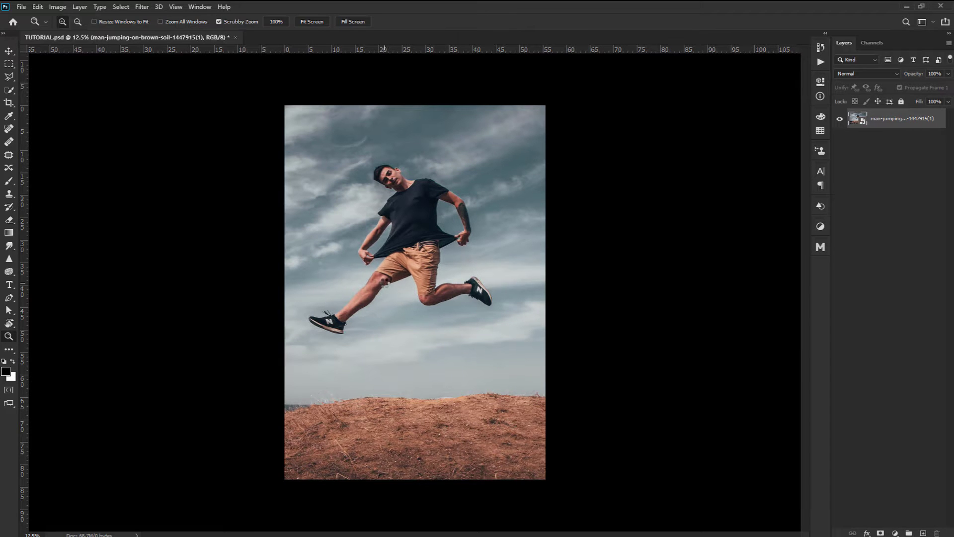
Step: Start a Pen tool path around the man, tracing the front shoe's sole and heel up to the ankle
left_click_drag(377, 180, 398, 185)
key("p")
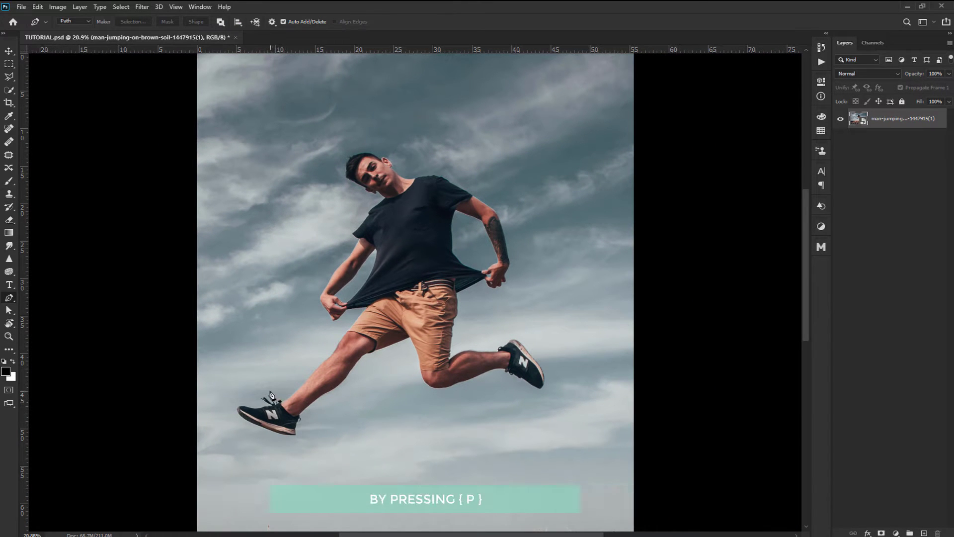
key("z")
left_click_drag(256, 420, 270, 265)
key("p")
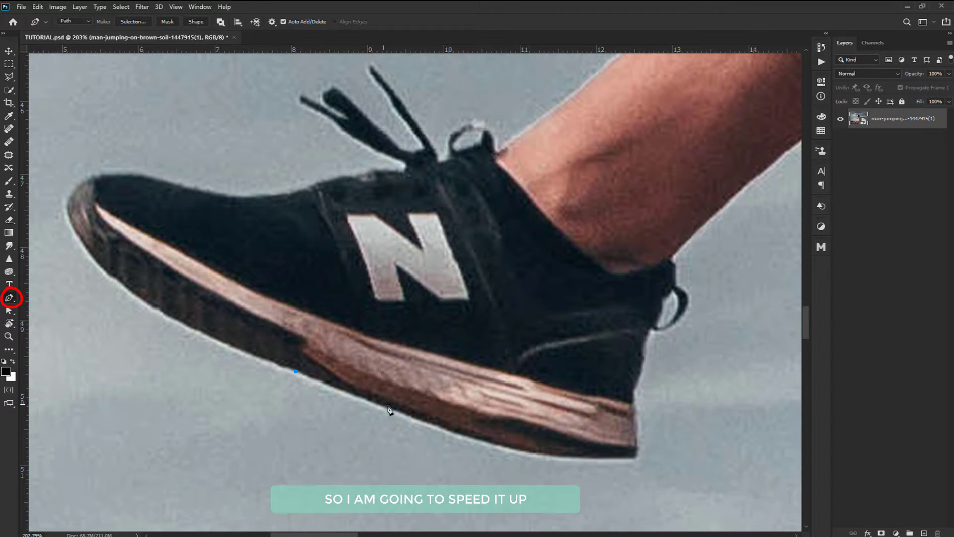
left_click_drag(422, 423, 430, 425)
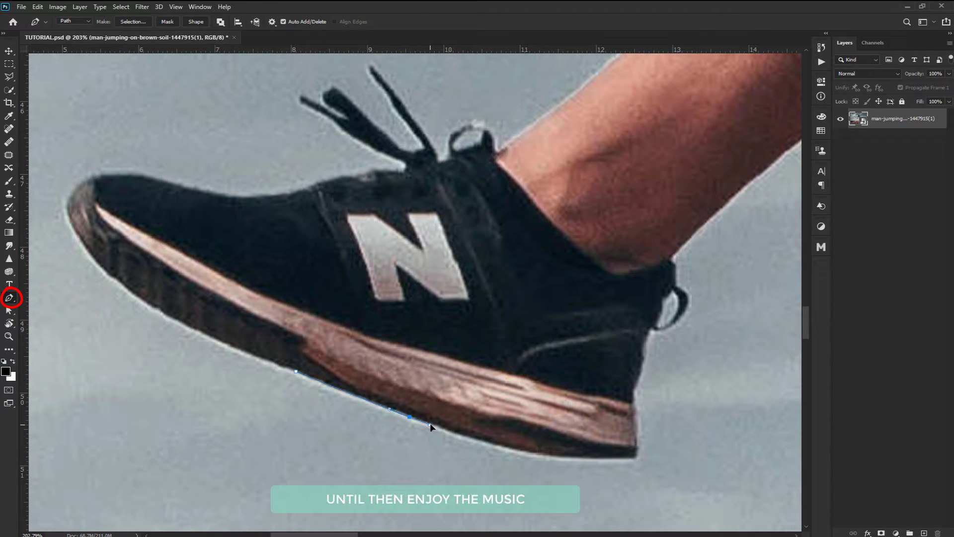
left_click_drag(480, 443, 493, 448)
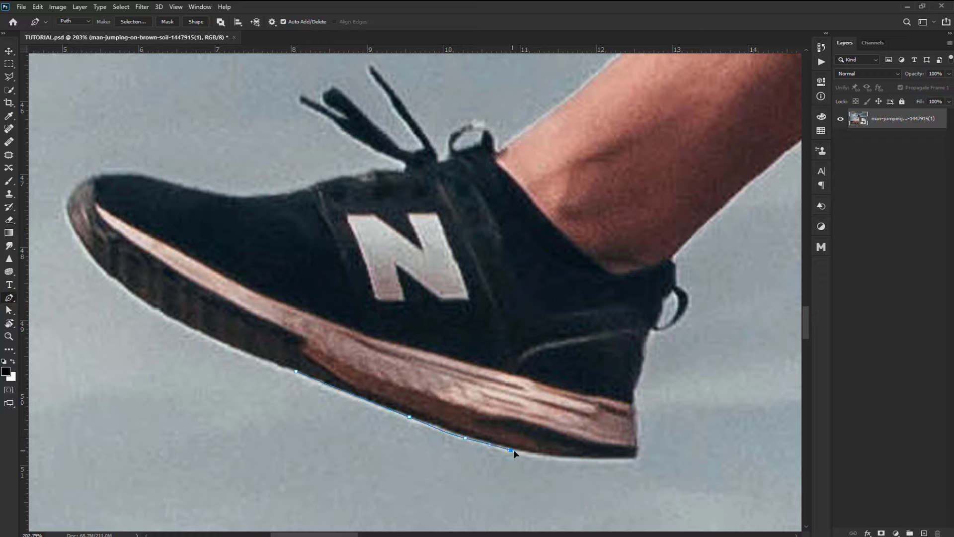
left_click(635, 455)
left_click(636, 418)
left_click(668, 260)
Step: Continue the path along the underside of the front leg, from the ankle towards the shorts
left_click_drag(696, 223, 423, 390)
left_click(487, 343)
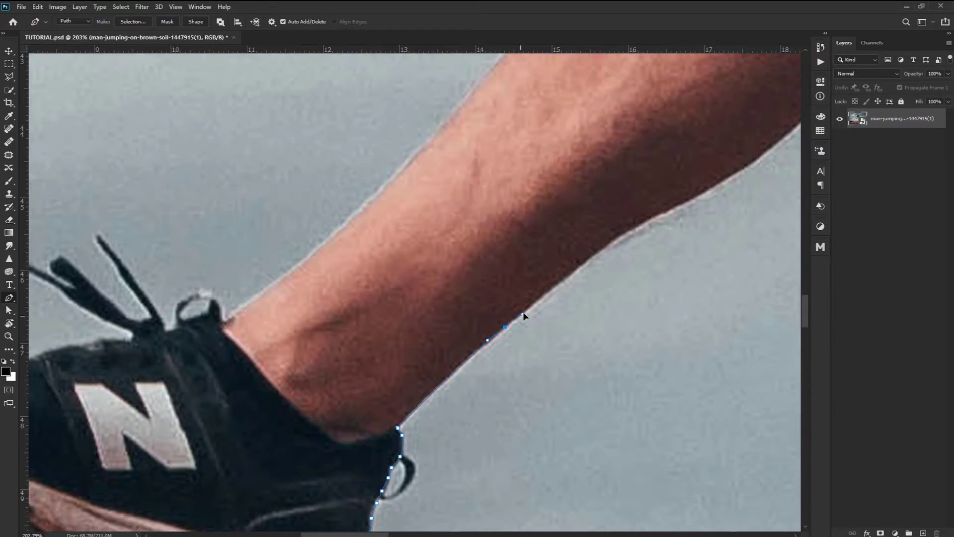
left_click_drag(721, 149, 299, 446)
left_click(362, 428)
left_click_drag(496, 251, 503, 247)
left_click(526, 238)
left_click_drag(621, 206, 394, 304)
Step: Trace the path down the inner edge of the shorts and around the bent knee of the back leg
left_click_drag(733, 223, 371, 128)
left_click(405, 187)
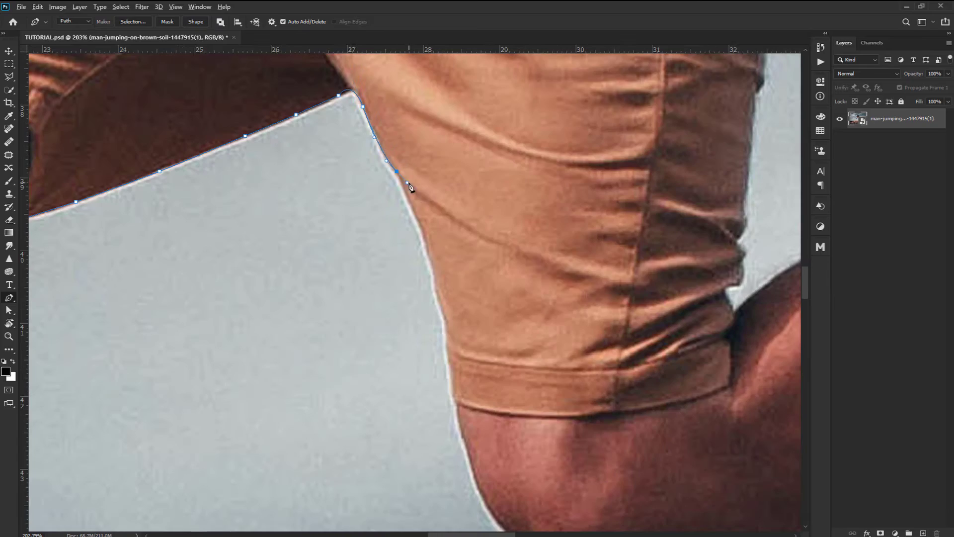
left_click_drag(431, 273, 407, 176)
left_click(422, 231)
left_click_drag(428, 298, 396, 217)
left_click_drag(463, 377, 469, 382)
left_click_drag(507, 410, 521, 413)
left_click(598, 417)
left_click(686, 402)
Step: Extend the path along the underside of the back leg and around the back shoe
left_click_drag(643, 403, 35, 527)
left_click(213, 474)
left_click_drag(315, 436, 347, 422)
left_click_drag(439, 380, 468, 372)
left_click_drag(680, 418, 403, 350)
left_click(550, 420)
left_click_drag(710, 357, 665, 475)
mouse_move(542, 285)
left_mouse_down()
mouse_move(529, 275)
mouse_move(571, 384)
left_mouse_up()
Step: Trace the upper side of the back leg and the outer edge of the shorts up to the shirt hem
left_click(413, 231)
left_click_drag(278, 323, 467, 333)
mouse_move(141, 354)
left_mouse_down()
mouse_move(101, 361)
mouse_move(368, 336)
left_mouse_up()
left_click(238, 407)
left_click(251, 337)
left_click_drag(267, 299, 262, 428)
left_click(305, 140)
left_click_drag(314, 99, 188, 473)
Step: Continue the path along the stretched shirt hem, around the hand and up the tattooed forearm
left_click(185, 281)
left_click_drag(228, 262, 238, 257)
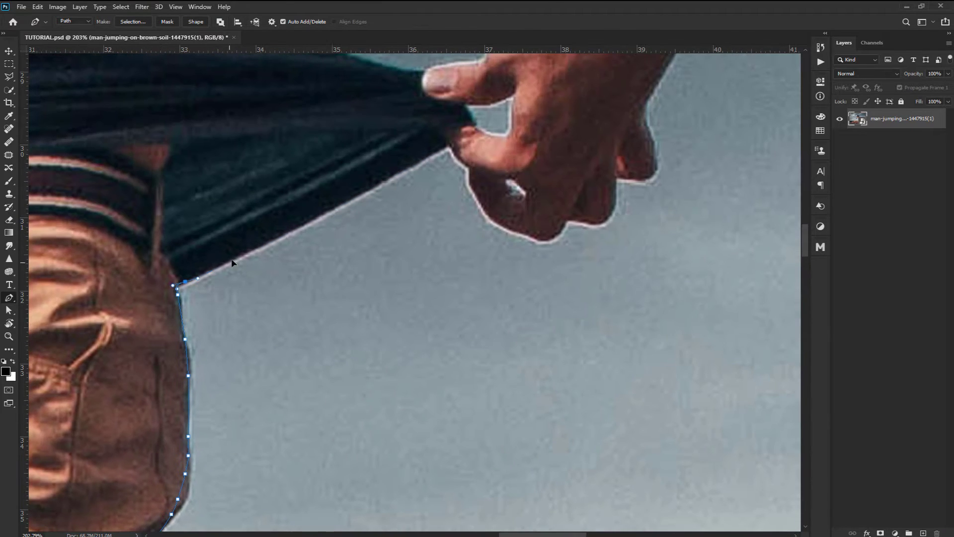
left_click_drag(649, 179, 361, 414)
left_click_drag(396, 249, 401, 231)
left_click_drag(343, 90, 387, 512)
left_click(334, 256)
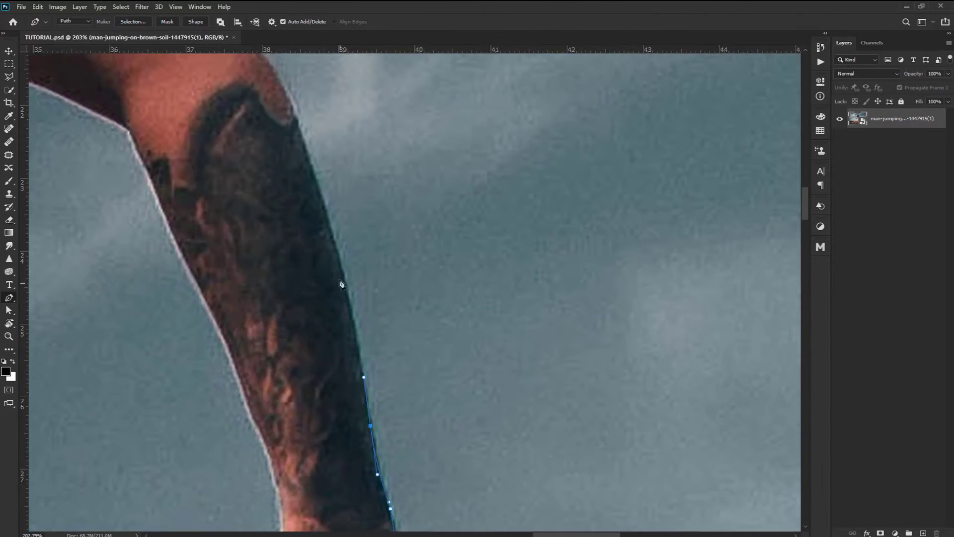
left_click_drag(335, 255, 362, 452)
Step: Trace the upper arm, the shirt sleeve and the shoulder up to the collar
left_click(196, 178)
left_click_drag(196, 179, 451, 440)
left_click_drag(285, 326, 276, 321)
left_click_drag(308, 359, 355, 375)
left_click(371, 404)
left_click_drag(245, 337, 233, 335)
left_click_drag(137, 278, 404, 350)
left_click(172, 363)
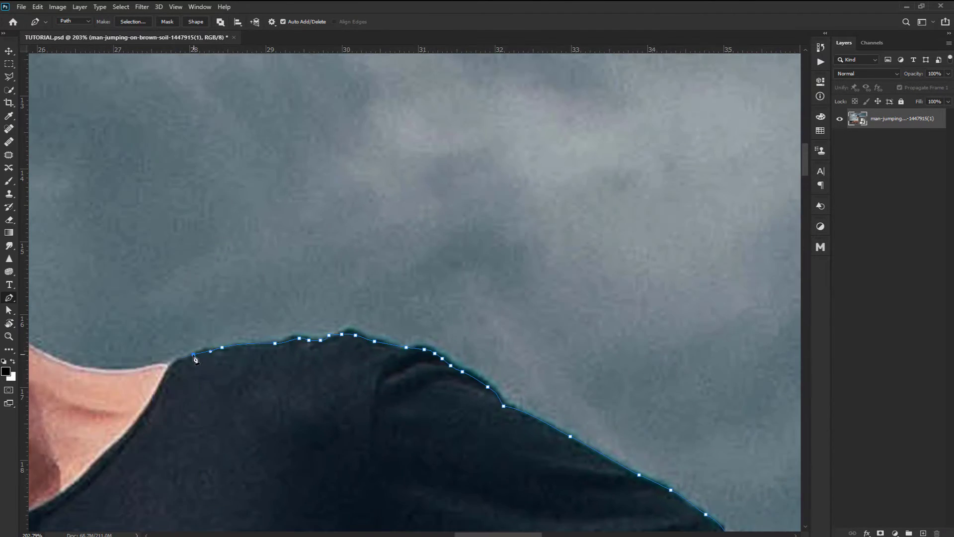
Step: Extend the path from the collar along the neck, around the ear and over the top of the hair
left_click_drag(171, 365, 434, 439)
left_click(251, 390)
left_click_drag(196, 335, 193, 337)
left_click_drag(113, 237, 101, 247)
left_click_drag(77, 238, 353, 335)
left_click(284, 299)
left_click_drag(107, 319, 200, 264)
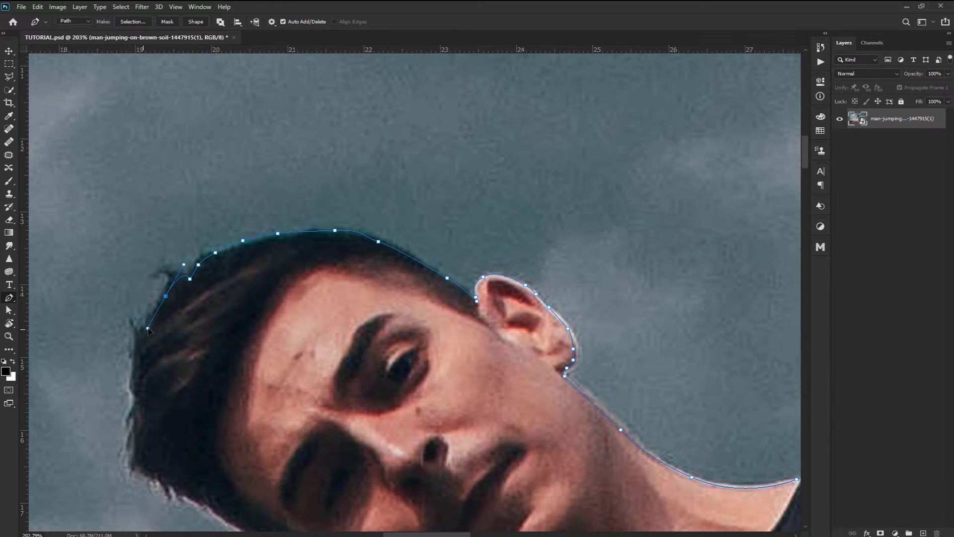
left_click(146, 326)
Step: Trace the remaining side of the hair and face, then the chin and neck down to the shirt collar
left_click_drag(132, 378, 72, 208)
left_click_drag(109, 279, 112, 267)
left_click(291, 426)
left_click(402, 442)
left_click(422, 458)
left_click_drag(454, 487, 549, 136)
left_click(543, 127)
left_click(546, 133)
left_click_drag(545, 137, 541, 144)
Step: Continue the path down the other shoulder, around its sleeve and onto the upper arm
left_click_drag(483, 192, 462, 208)
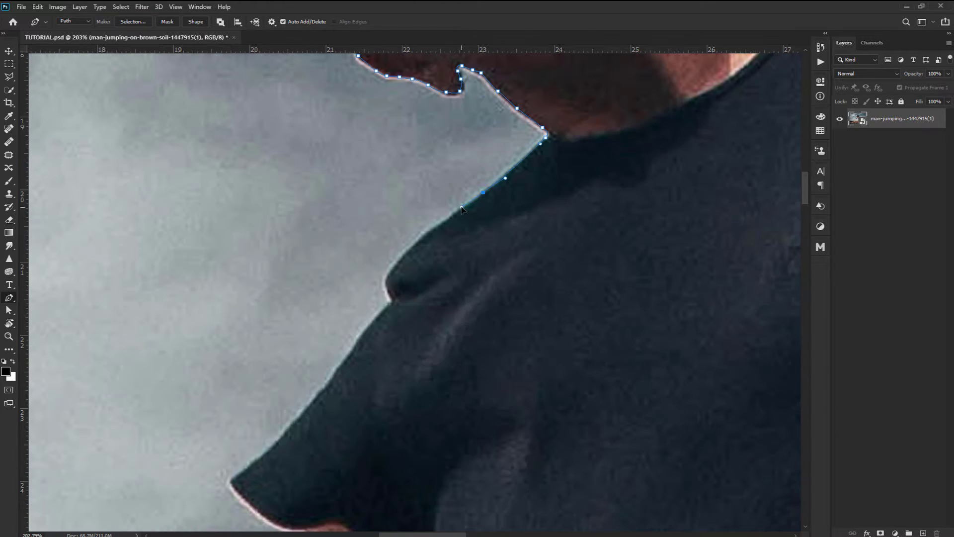
left_click_drag(325, 386, 314, 401)
left_click_drag(318, 398, 180, 176)
left_click(159, 306)
left_click_drag(158, 321, 335, 193)
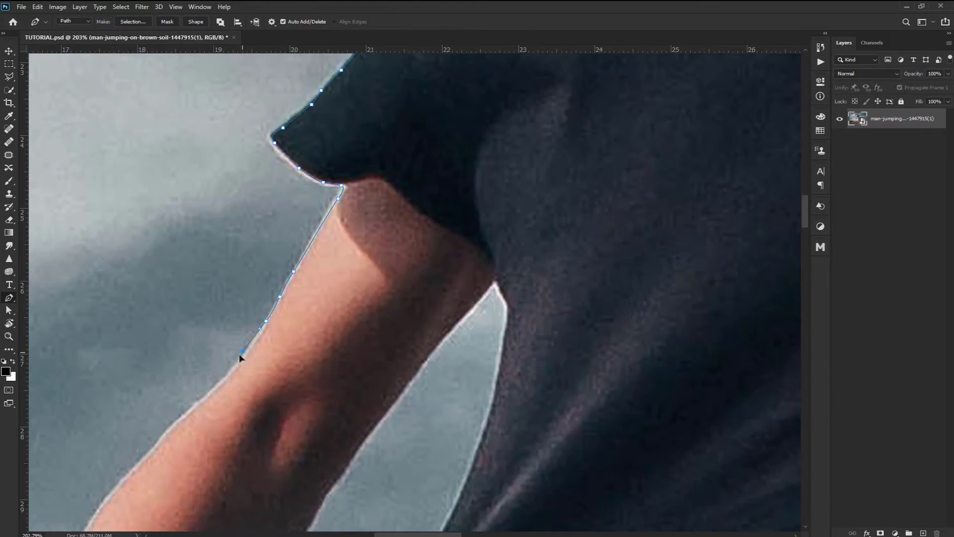
Step: Trace the outer edge of the untattooed arm and around the hand gripping the shirt
left_click_drag(222, 383, 424, 230)
left_click_drag(281, 365, 264, 396)
left_click_drag(234, 449, 418, 151)
left_click_drag(343, 281, 336, 299)
left_click_drag(348, 365, 368, 393)
left_click_drag(392, 416, 399, 427)
left_click_drag(399, 427, 371, 341)
left_click_drag(404, 396, 406, 406)
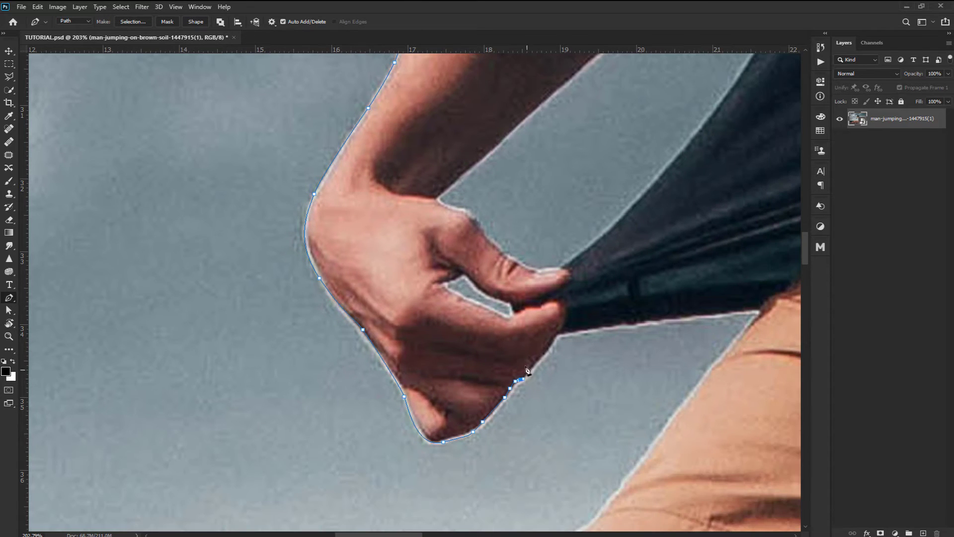
Step: Extend the path from the shirt hem along the shorts, over the front knee and down the shin
left_click_drag(659, 432, 587, 222)
left_click_drag(489, 348, 469, 377)
left_click_drag(410, 457, 428, 276)
left_click_drag(374, 366, 360, 396)
left_click_drag(269, 467, 460, 126)
left_click_drag(290, 315, 273, 336)
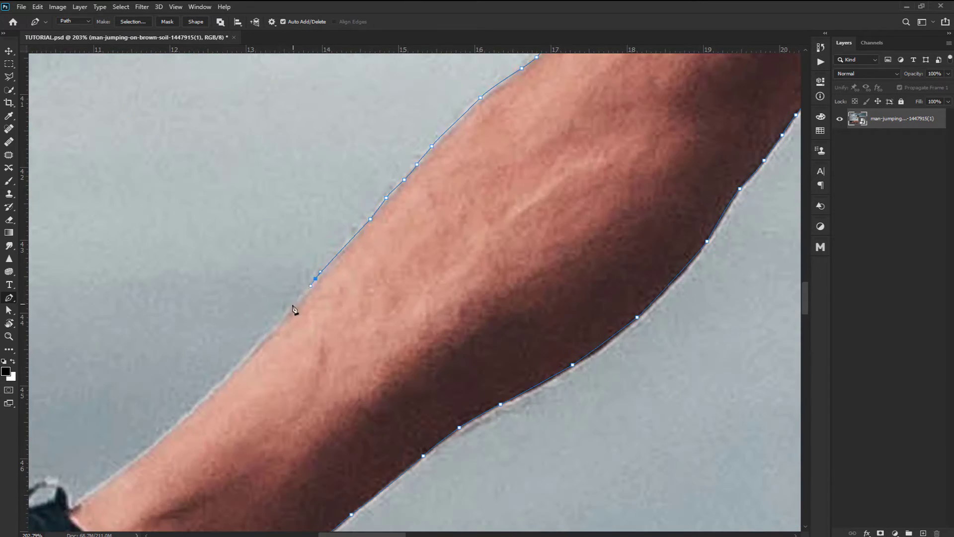
Step: Trace the lower shin, the top of the front shoe and its toe, closing the path at the sole
left_click_drag(137, 467, 504, 213)
left_click(345, 282)
left_click_drag(351, 284, 586, 325)
left_click_drag(544, 329, 526, 332)
left_click_drag(485, 342, 467, 345)
left_click_drag(414, 348, 395, 346)
left_click_drag(328, 326, 307, 325)
mouse_move(262, 332)
left_mouse_down()
mouse_move(249, 343)
mouse_move(235, 224)
left_mouse_up()
left_click_drag(227, 255, 233, 268)
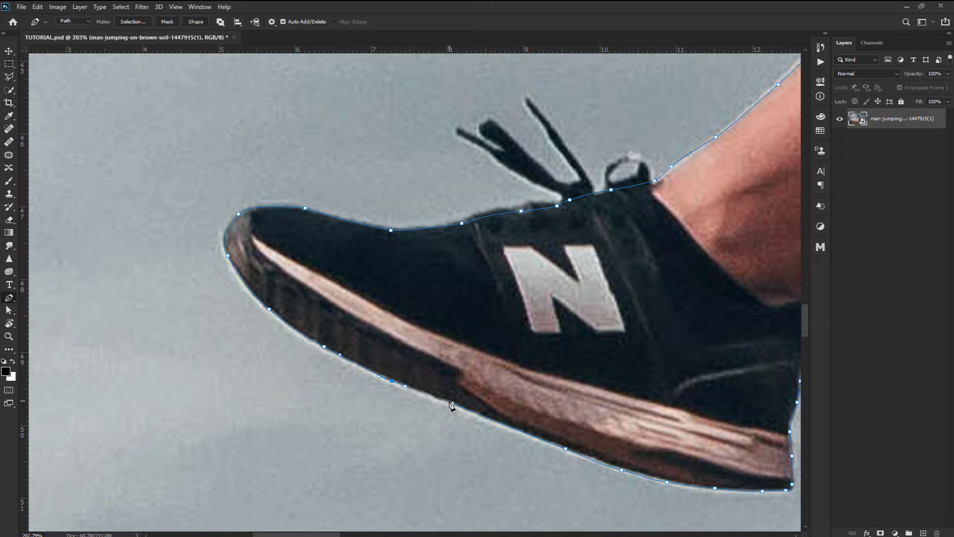
Step: Convert the closed path into a new anti-aliased selection with a feather radius of 1 pixel
right_click(481, 367)
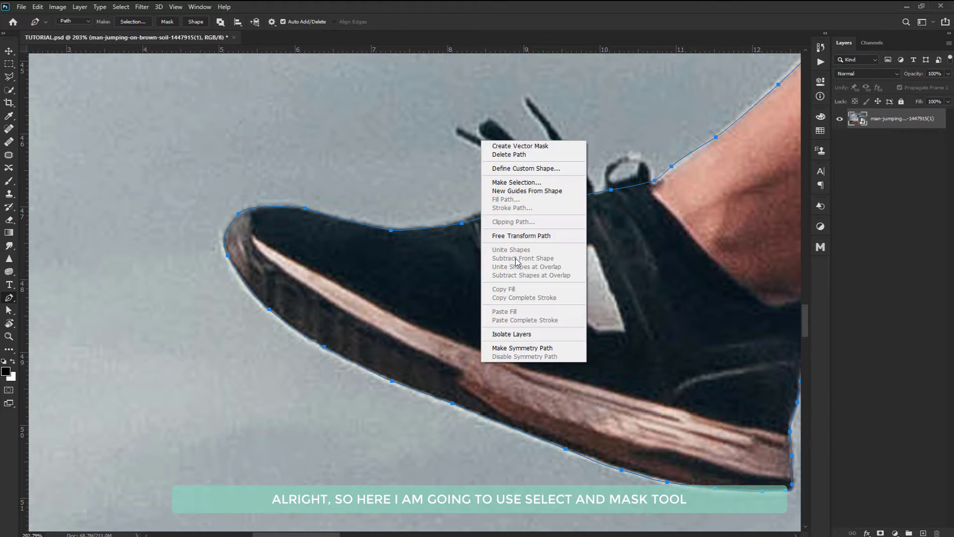
left_click(516, 182)
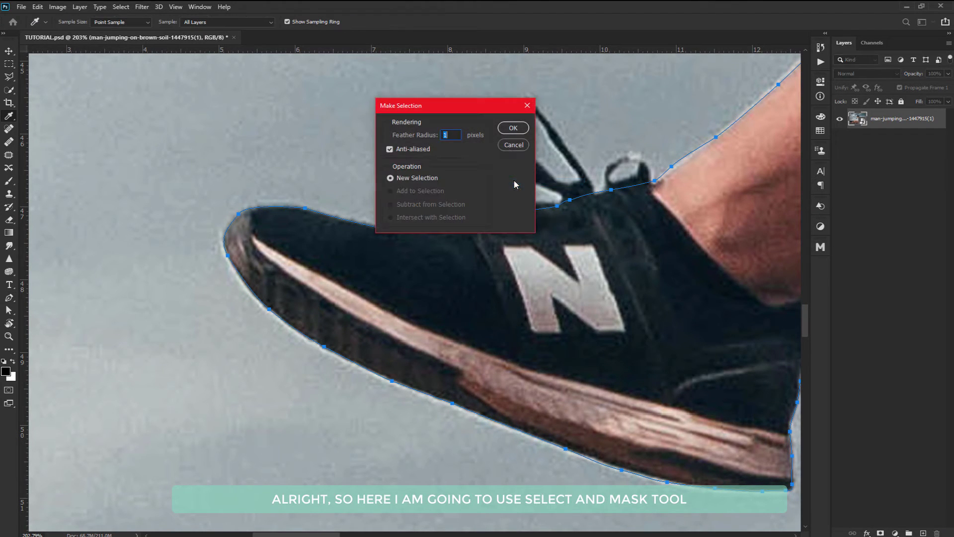
left_click(513, 128)
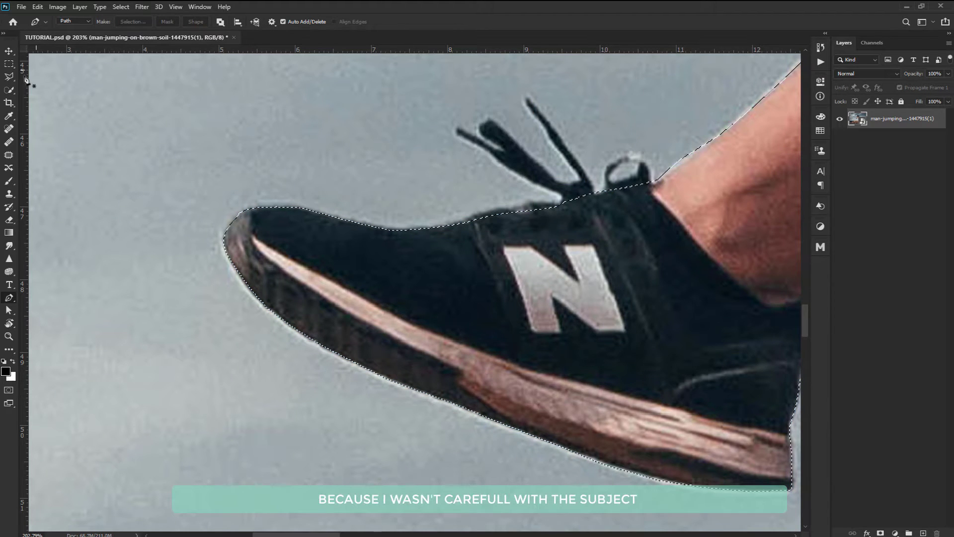
Step: Refine the selection in Select and Mask with Smooth 2 and Feather 2 px, and apply it as a layer mask
left_click(9, 89)
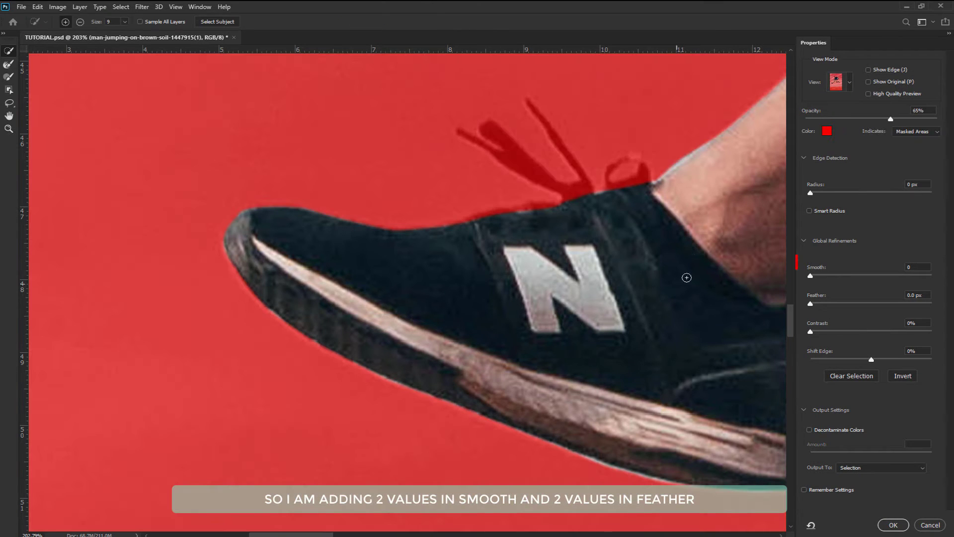
left_click_drag(595, 256, 285, 285)
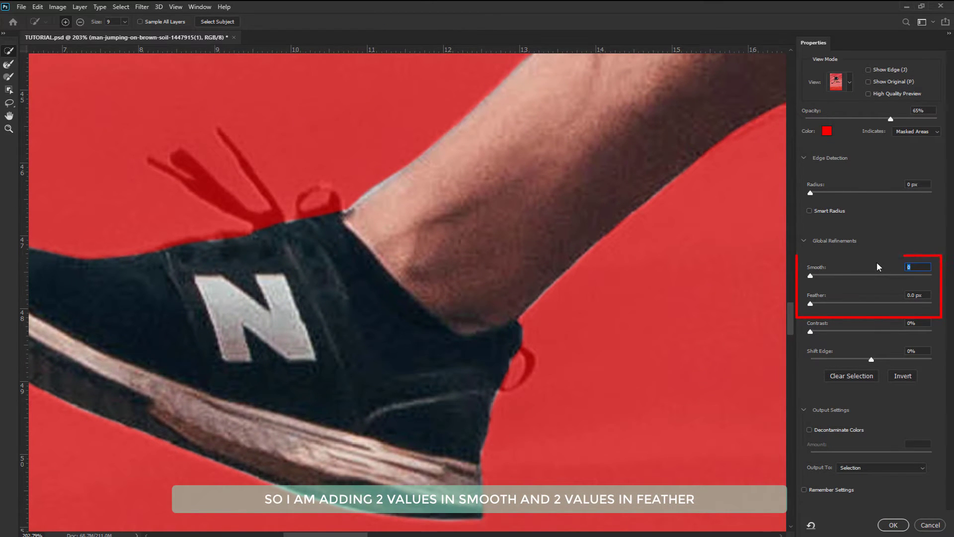
type("2")
key("Tab")
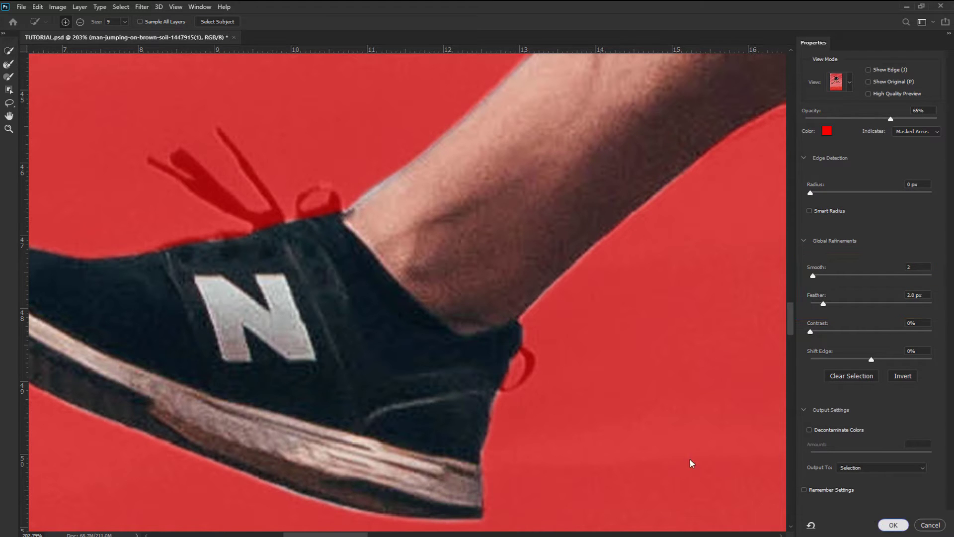
key("Return")
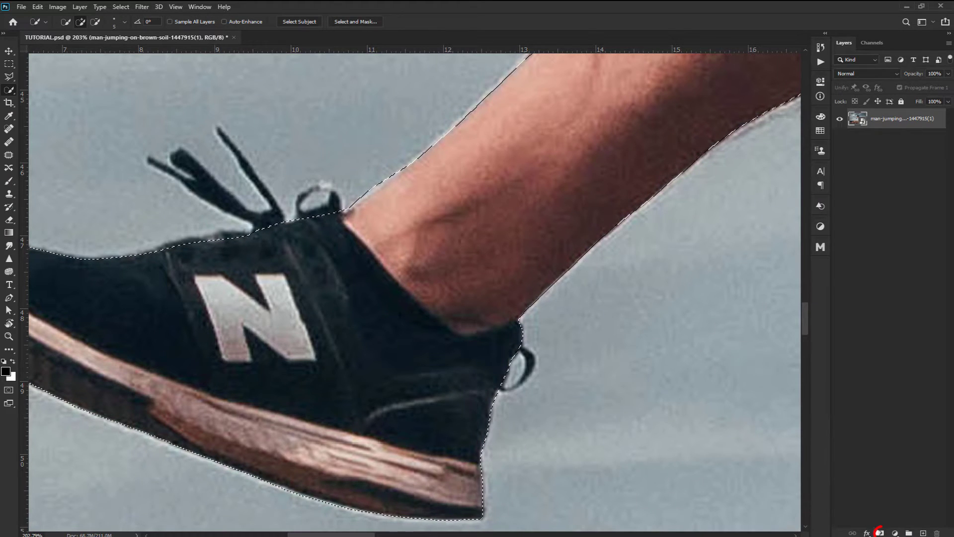
left_click(880, 533)
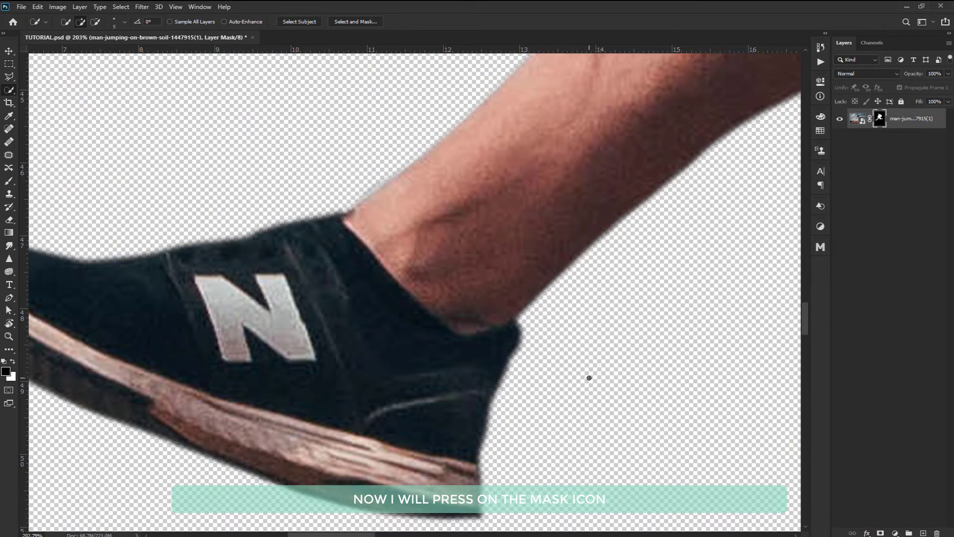
Step: Select the sky enclosed between the torso and the tattooed arm, paint it black on the layer mask, and deselect
key("z")
left_click_drag(642, 344, 574, 339)
key("space")
left_click_drag(659, 300, 228, 477)
left_click_drag(413, 299, 386, 531)
left_click_drag(504, 334, 320, 377)
key("space")
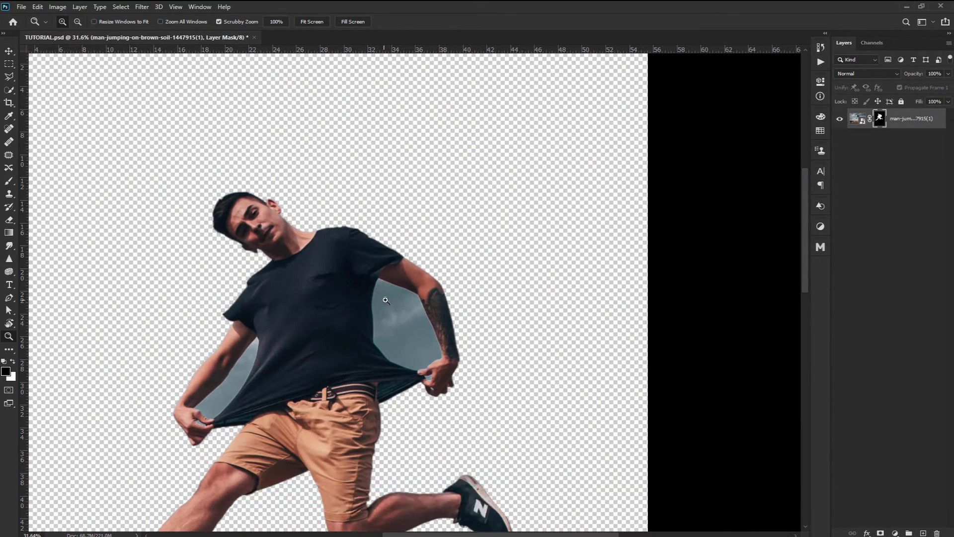
left_click_drag(387, 302, 432, 323)
key("space")
left_click_drag(425, 362, 405, 243)
key("p")
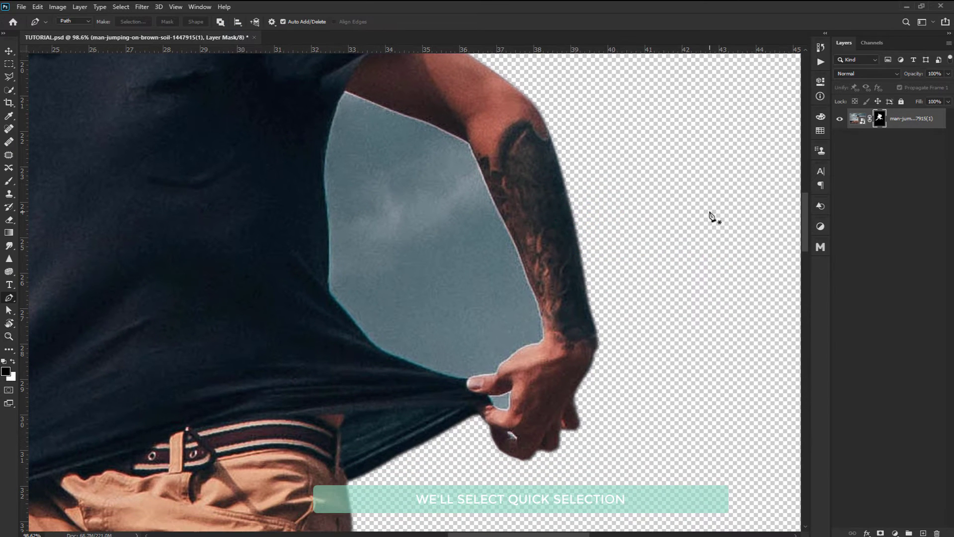
left_click(9, 90)
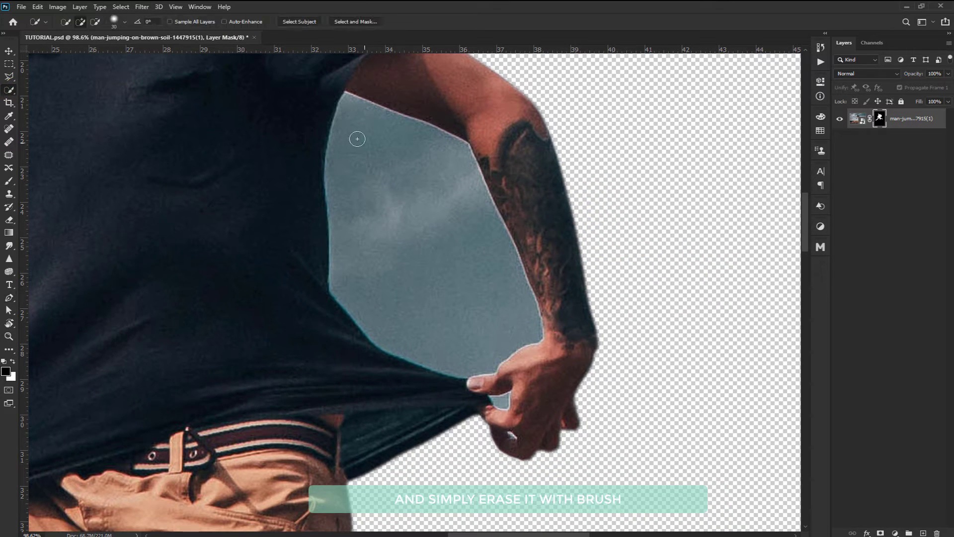
key("b")
mouse_move(347, 279)
left_mouse_down()
mouse_move(373, 313)
mouse_move(511, 159)
mouse_move(430, 140)
mouse_move(335, 90)
mouse_move(539, 206)
mouse_move(390, 330)
mouse_move(508, 325)
left_mouse_up()
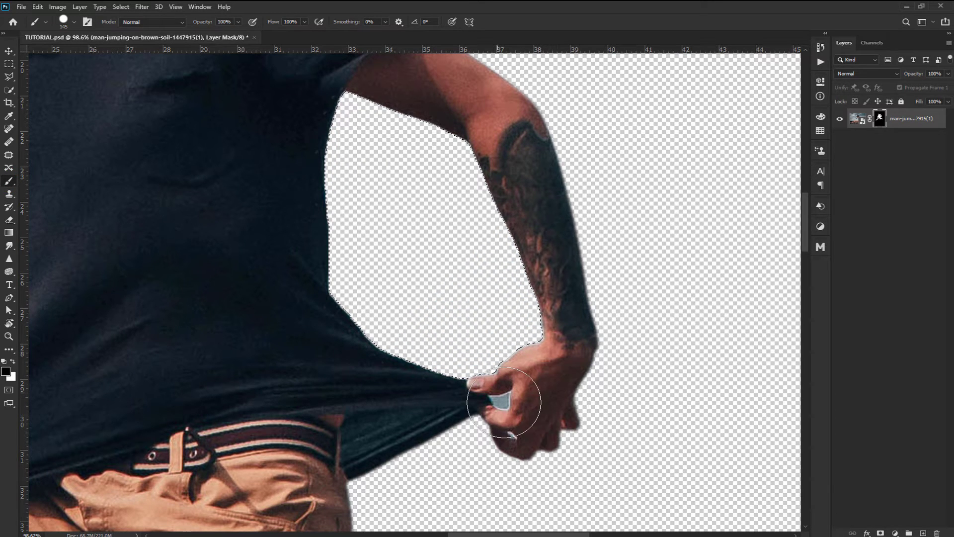
key("ctrl+d")
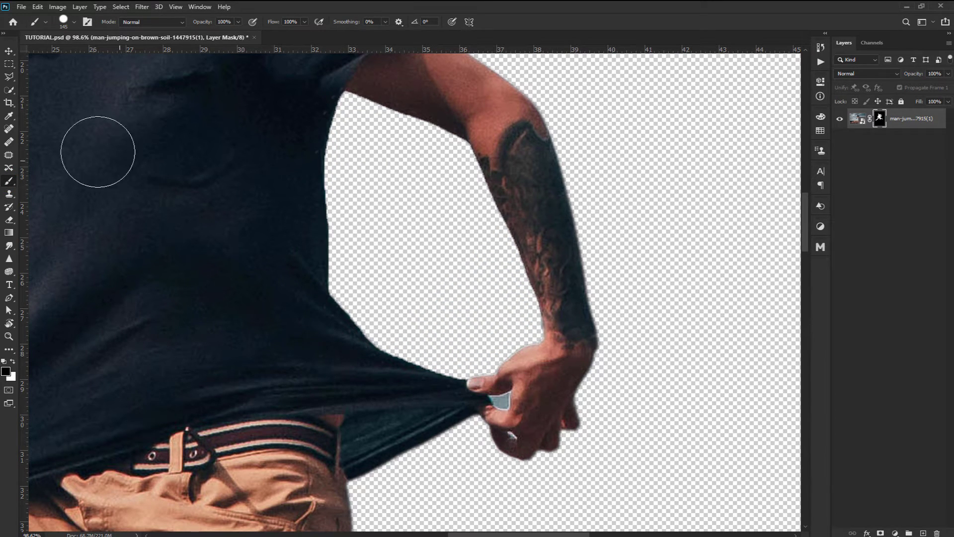
Step: Mask out the small patch of sky between the fingers of the tattooed arm's hand with a fine brush
key("w")
mouse_move(454, 376)
left_mouse_down()
mouse_move(542, 398)
mouse_move(579, 430)
mouse_move(241, 184)
left_mouse_up()
key("b")
mouse_move(380, 311)
left_mouse_down()
mouse_move(367, 288)
mouse_move(404, 320)
mouse_move(431, 325)
mouse_move(441, 279)
mouse_move(418, 293)
mouse_move(376, 286)
left_mouse_up()
right_click(424, 286, "alt")
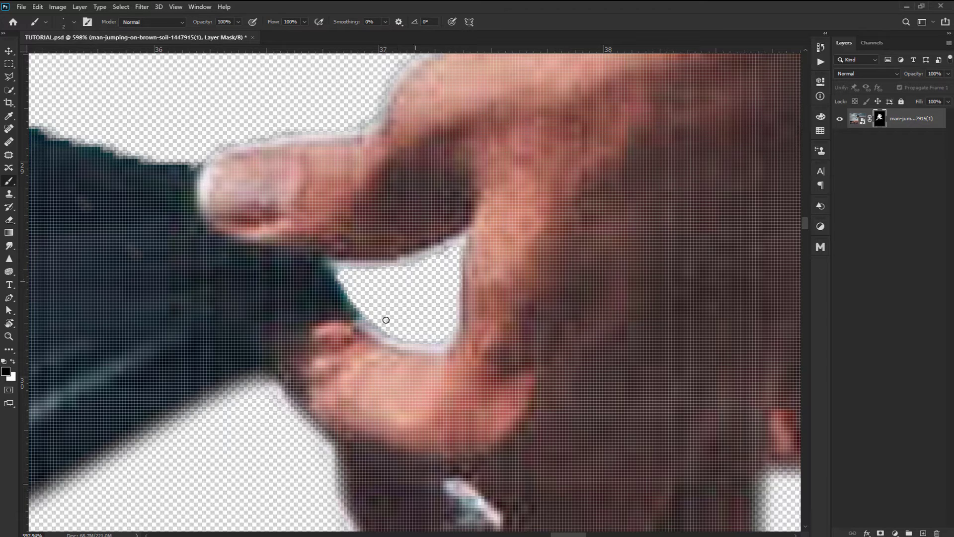
Step: Select the sky enclosed between the torso and the untattooed arm with the Quick Selection tool
key("ctrl+space")
left_click_drag(463, 282, 338, 281)
mouse_move(258, 291)
left_mouse_down()
mouse_move(366, 269)
mouse_move(396, 288)
mouse_move(494, 284)
mouse_move(452, 333)
left_mouse_up()
key("ctrl+space")
key("b")
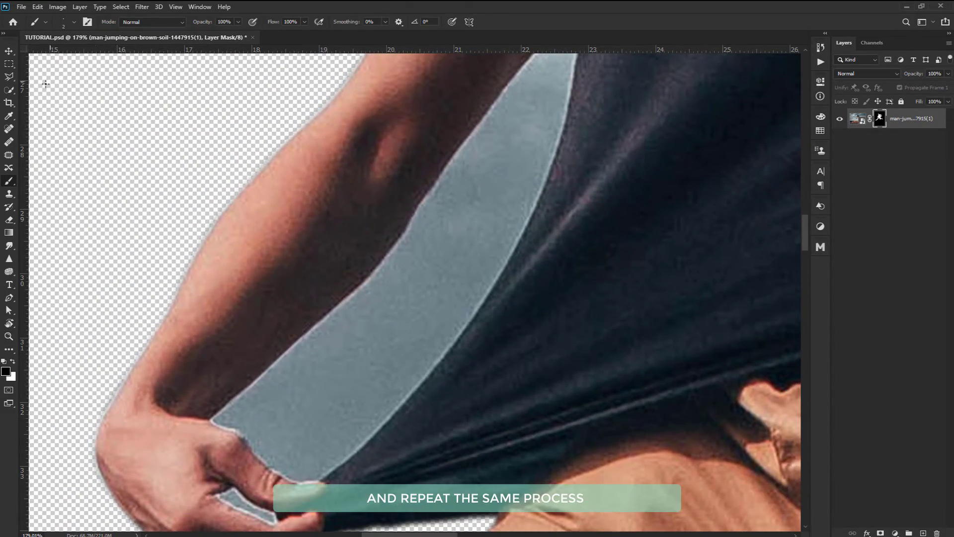
left_click(9, 90)
left_click(337, 366)
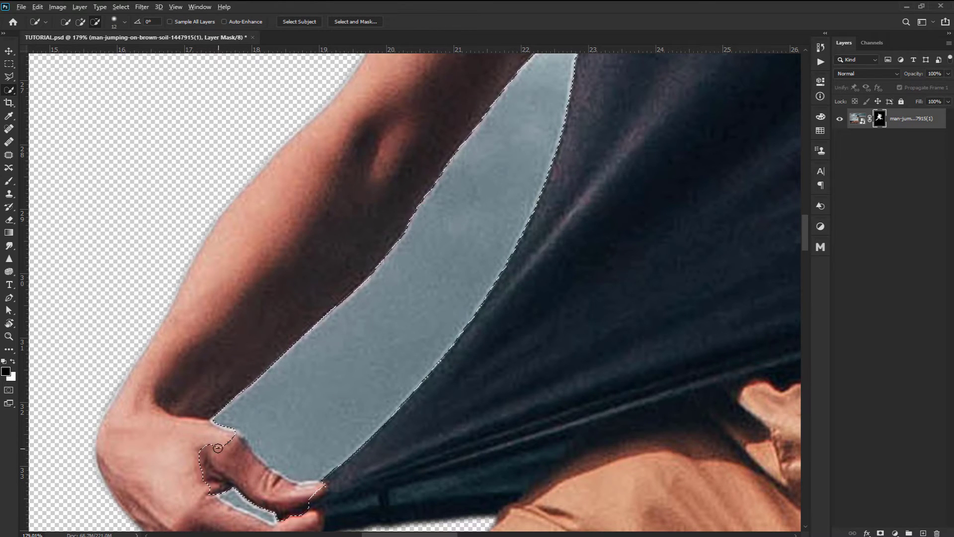
Step: Subtract the thumb and fingers of the hand gripping the shirt from the sky selection
key("alt")
left_click_drag(223, 442, 252, 472)
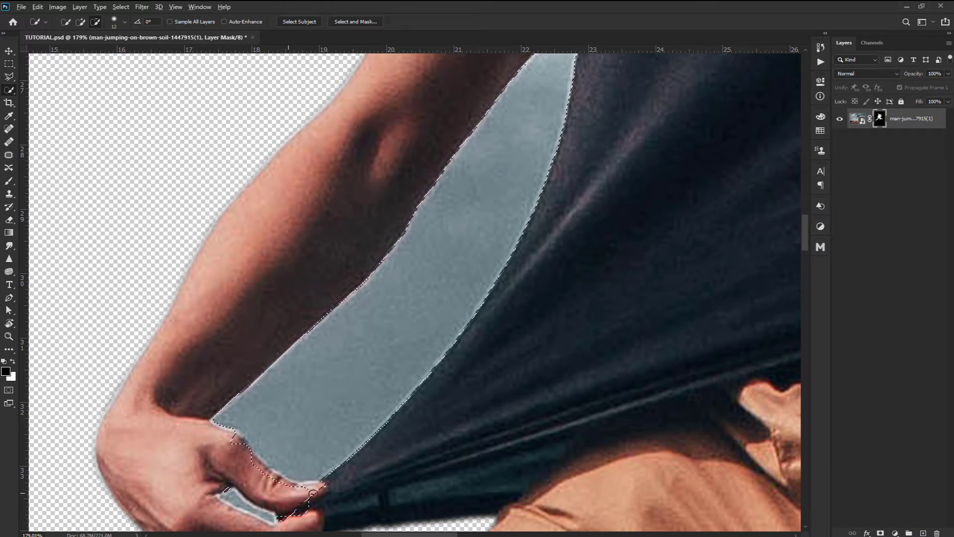
left_click_drag(318, 492, 323, 488)
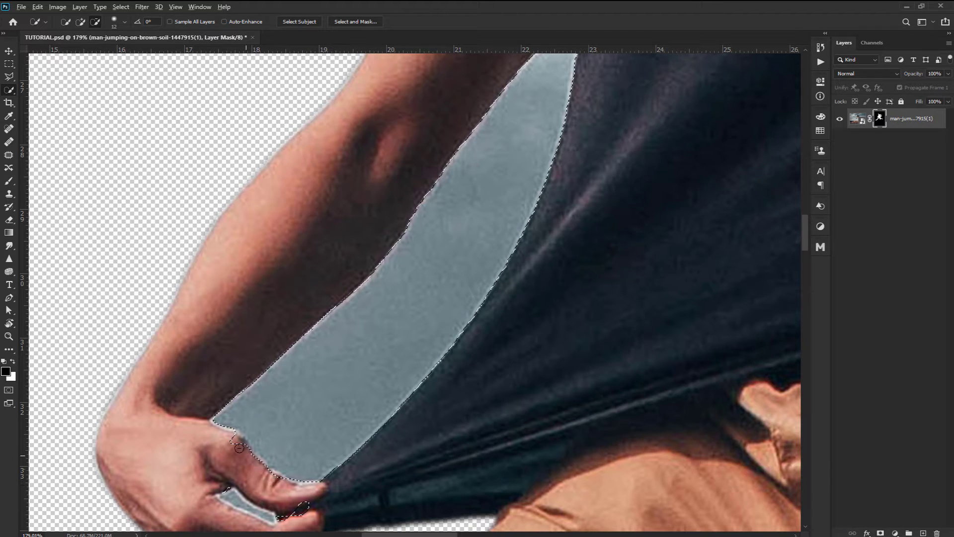
left_click_drag(227, 438, 258, 468)
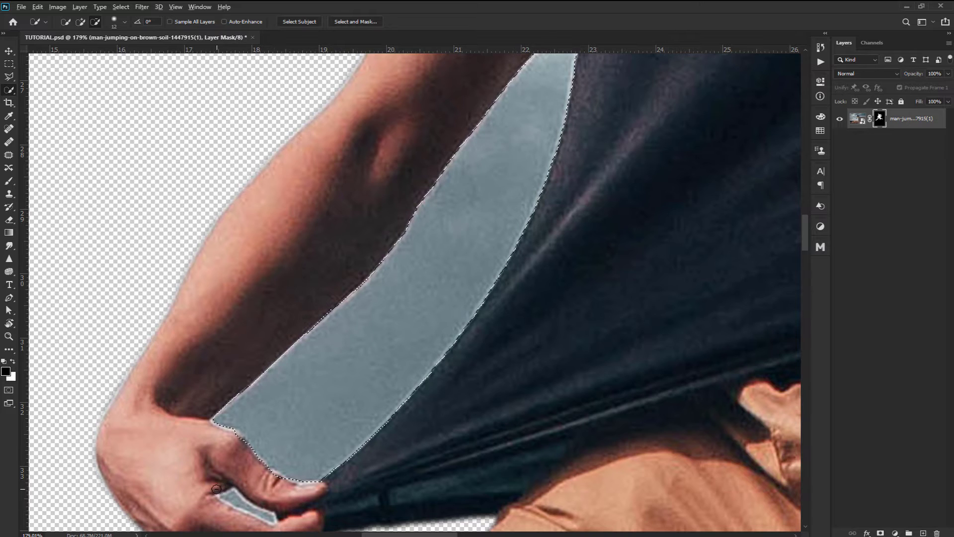
Step: Paint the selected sky between the untattooed arm and the shirt black on the layer mask, and deselect
left_click_drag(542, 272, 515, 347)
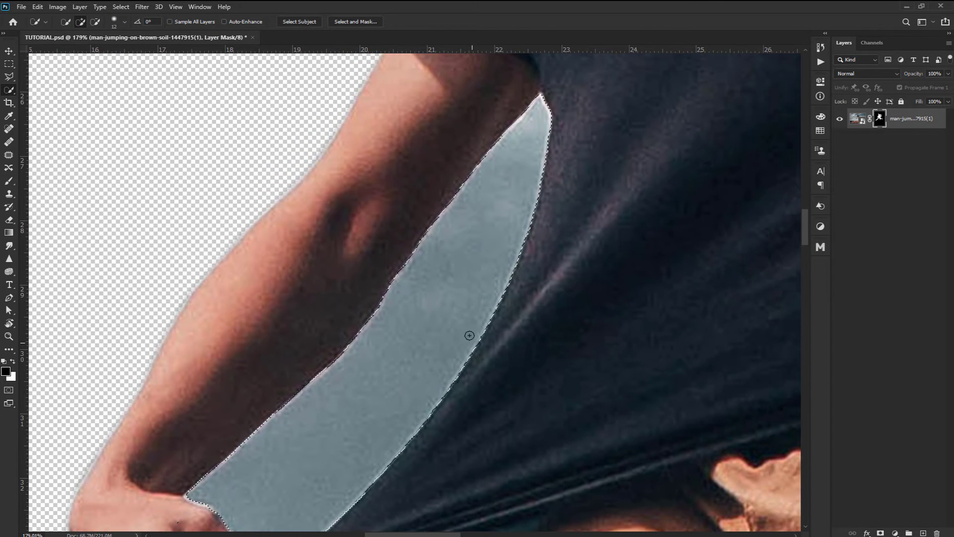
key("b")
left_click_drag(439, 298, 469, 297)
mouse_move(413, 298)
left_mouse_down()
mouse_move(535, 92)
mouse_move(443, 381)
mouse_move(463, 266)
mouse_move(320, 447)
mouse_move(383, 375)
mouse_move(258, 454)
mouse_move(353, 478)
left_mouse_up()
left_click_drag(355, 365, 371, 209)
mouse_move(288, 331)
left_mouse_down()
mouse_move(365, 349)
mouse_move(283, 378)
left_mouse_up()
key("ctrl+d")
Step: Mask out the small patch of sky between the fingers of the untattooed arm's hand with a fine black brush
key("x")
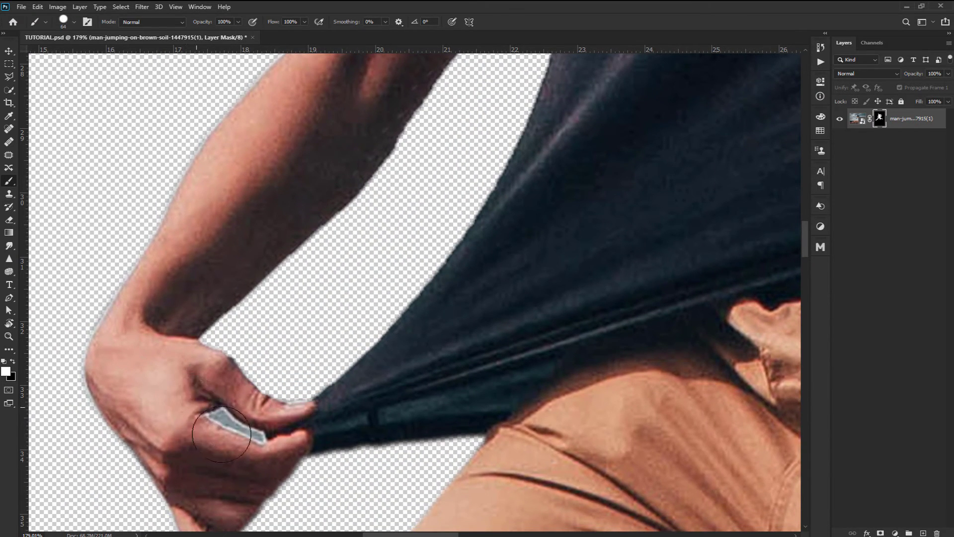
mouse_move(208, 425)
left_mouse_down()
mouse_move(308, 434)
mouse_move(241, 347)
left_mouse_up()
left_click_drag(297, 338, 175, 314)
key("x")
mouse_move(211, 284)
left_mouse_down()
mouse_move(202, 283)
mouse_move(230, 275)
mouse_move(282, 319)
mouse_move(408, 381)
mouse_move(371, 370)
left_mouse_up()
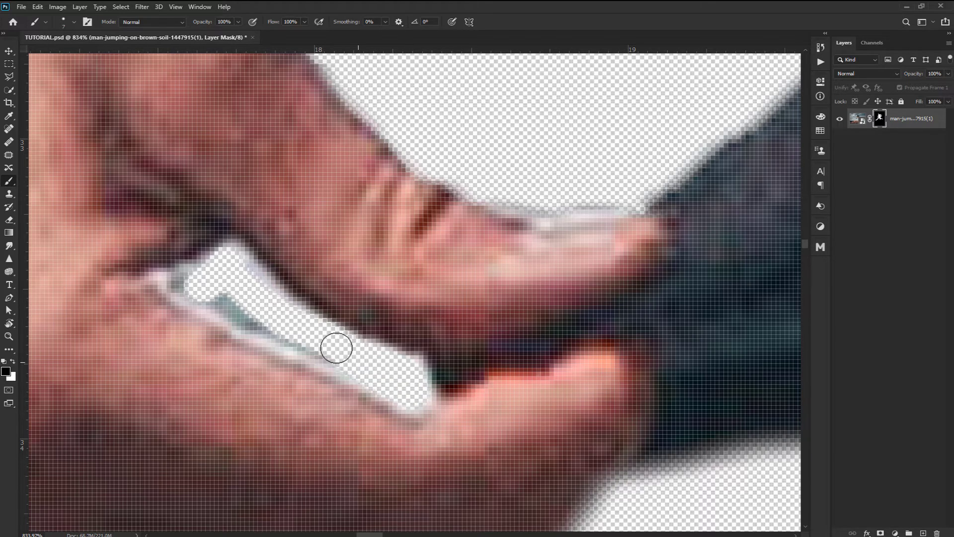
mouse_move(288, 322)
left_mouse_down()
mouse_move(219, 287)
mouse_move(225, 305)
mouse_move(271, 325)
left_mouse_up()
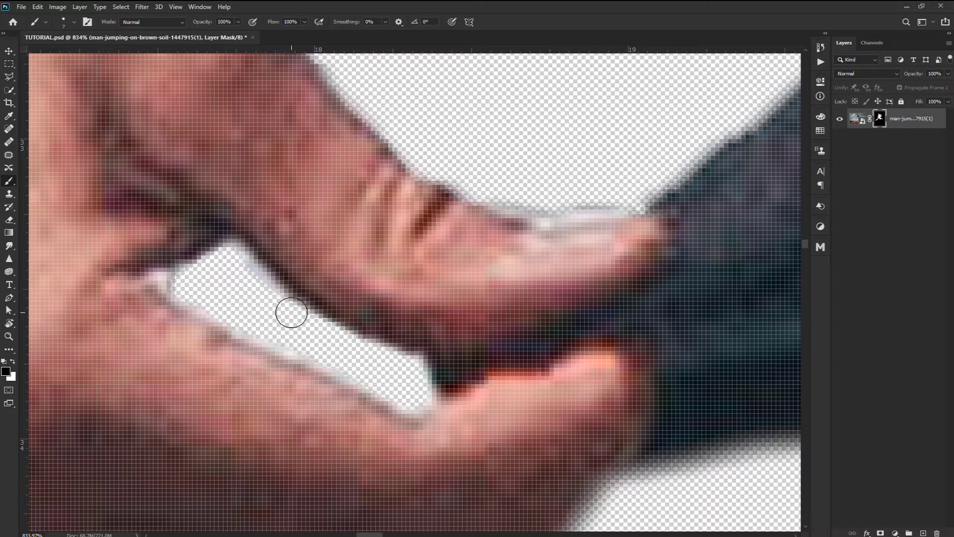
left_click_drag(372, 310, 191, 333)
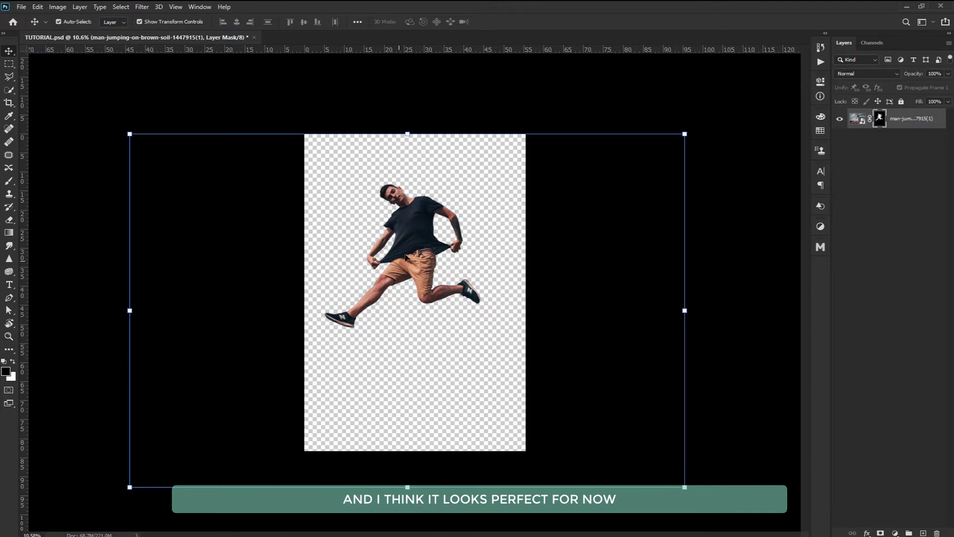
Step: Rasterize the jumping man layer and apply its layer mask permanently
key("v")
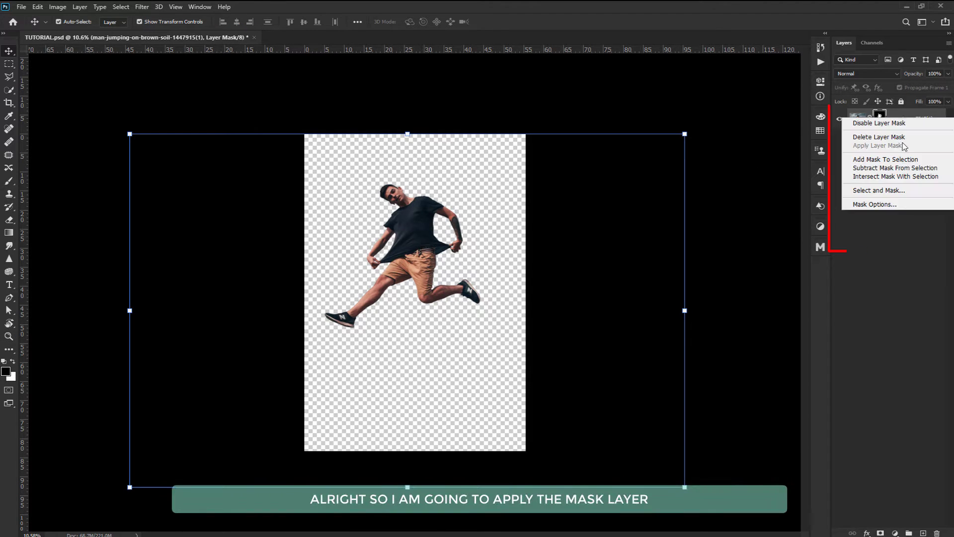
left_click(900, 122)
right_click(900, 121)
right_click(899, 114)
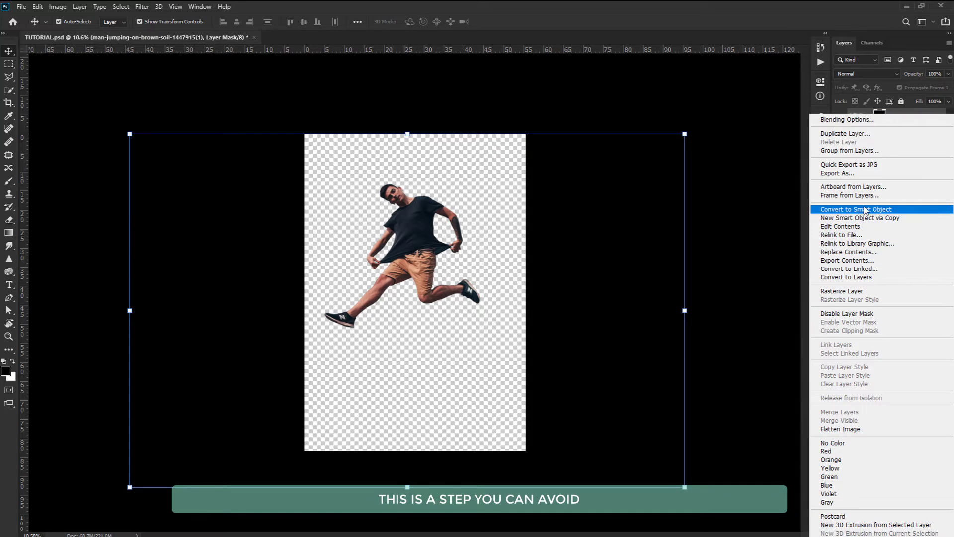
left_click(856, 291)
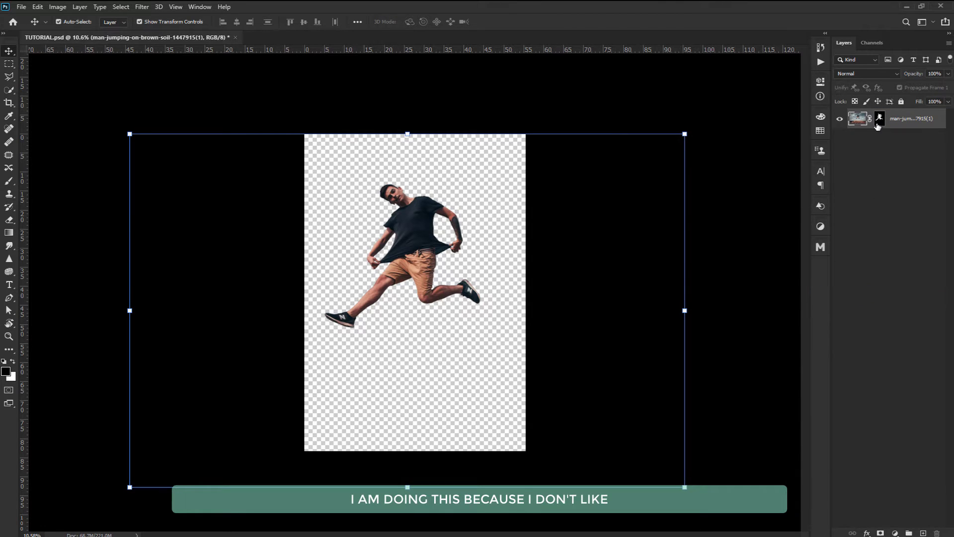
right_click(879, 122)
left_click(865, 152)
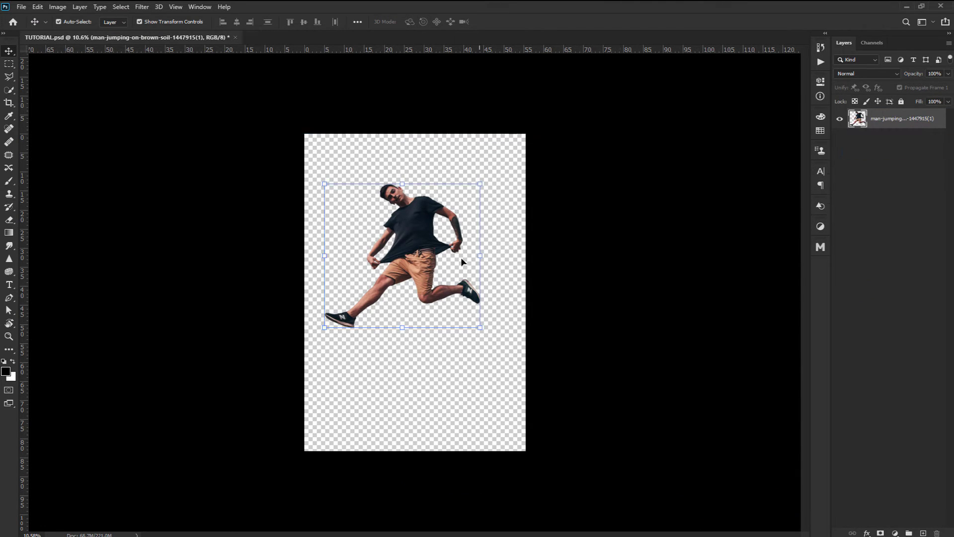
Step: Scale the man to about 97% and center him on the canvas at about X 2000, Y 2872 px
left_click_drag(414, 237, 426, 272)
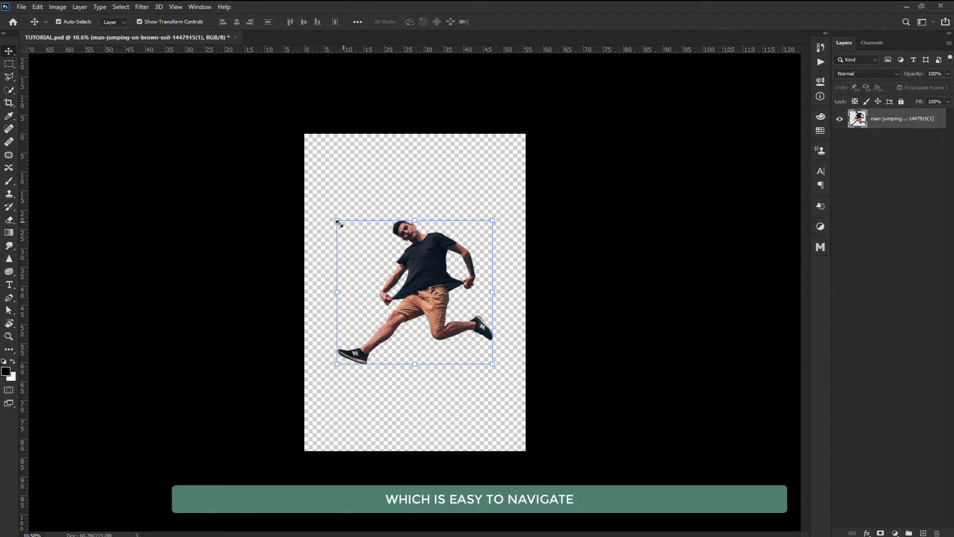
left_click_drag(335, 222, 342, 225)
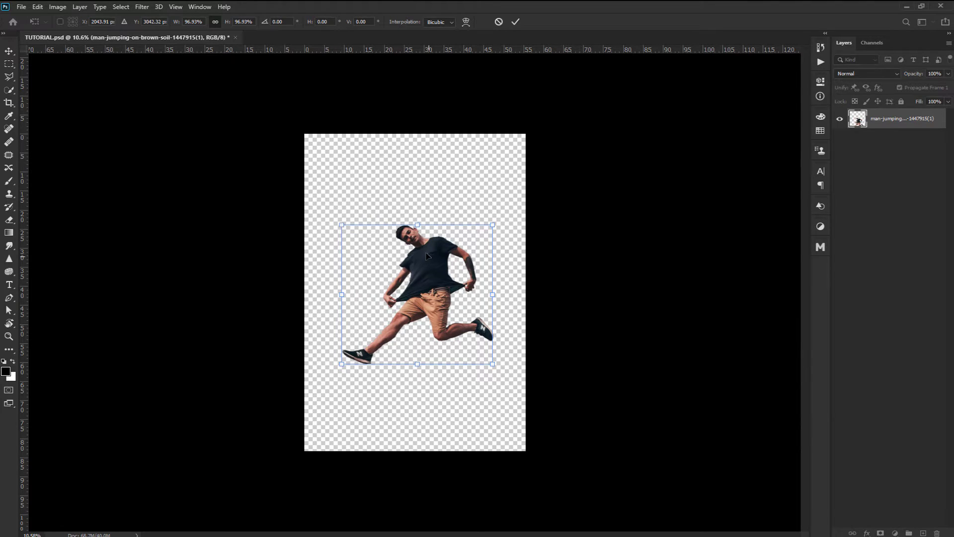
left_click_drag(428, 258, 425, 250)
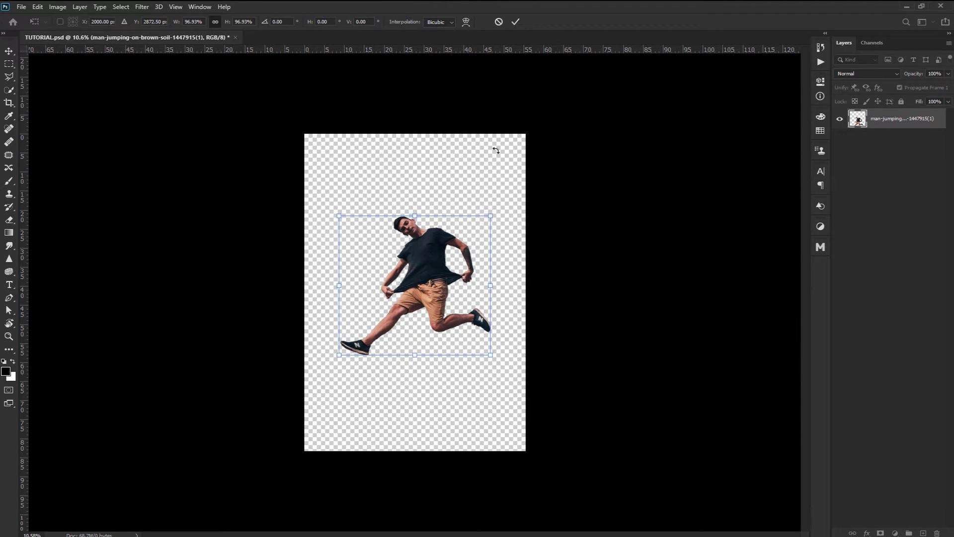
left_click(520, 19)
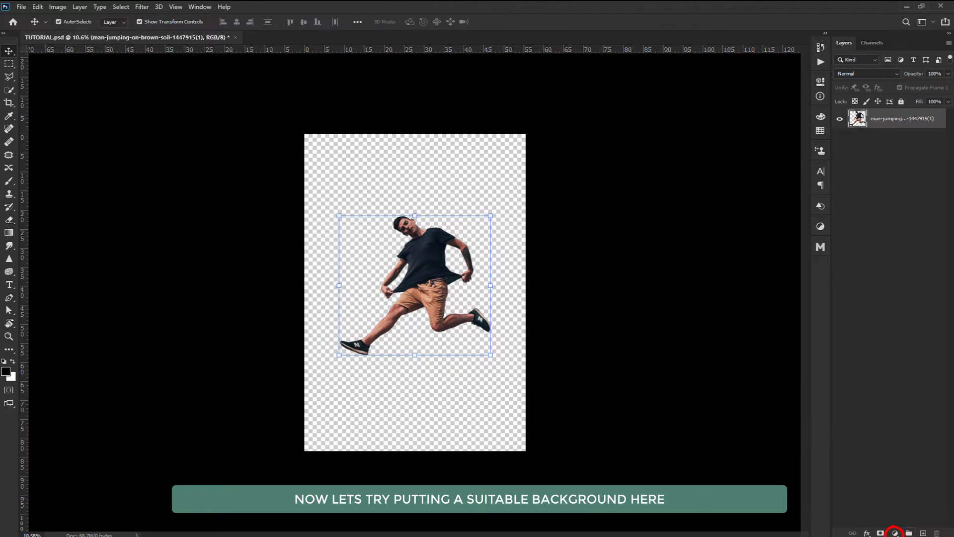
Step: Add a Solid Color fill layer in muted red #bc5959 and move it below the jumping man layer
left_click(895, 533)
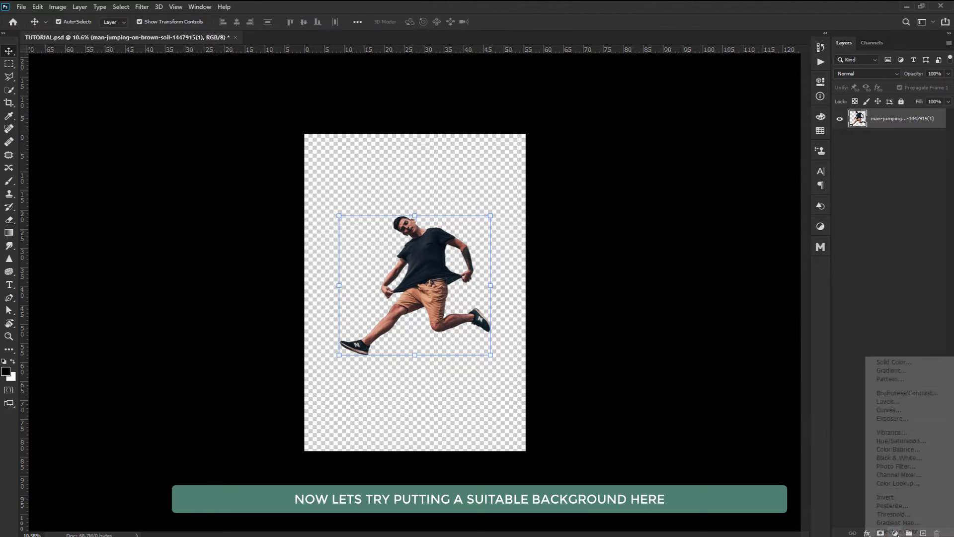
left_click(879, 363)
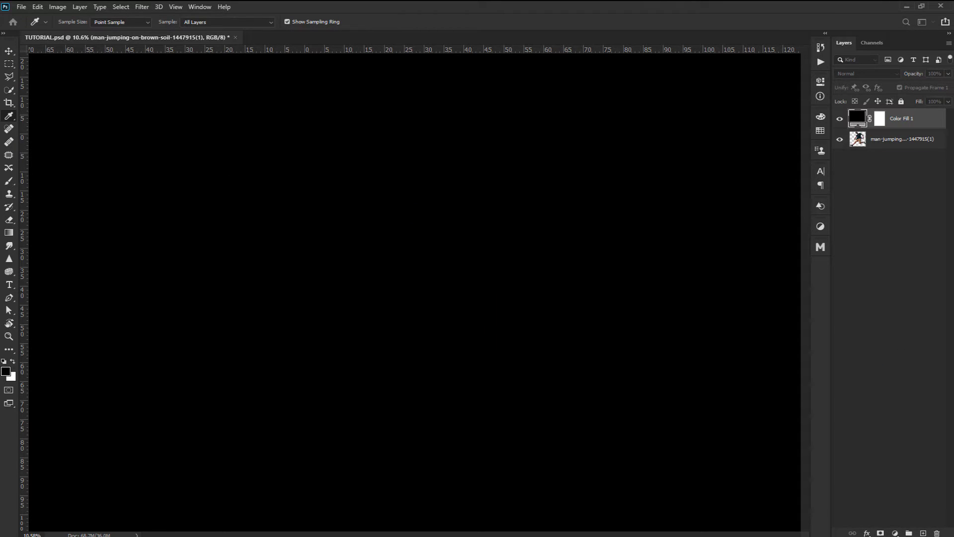
left_click_drag(448, 147, 653, 114)
left_click(608, 173)
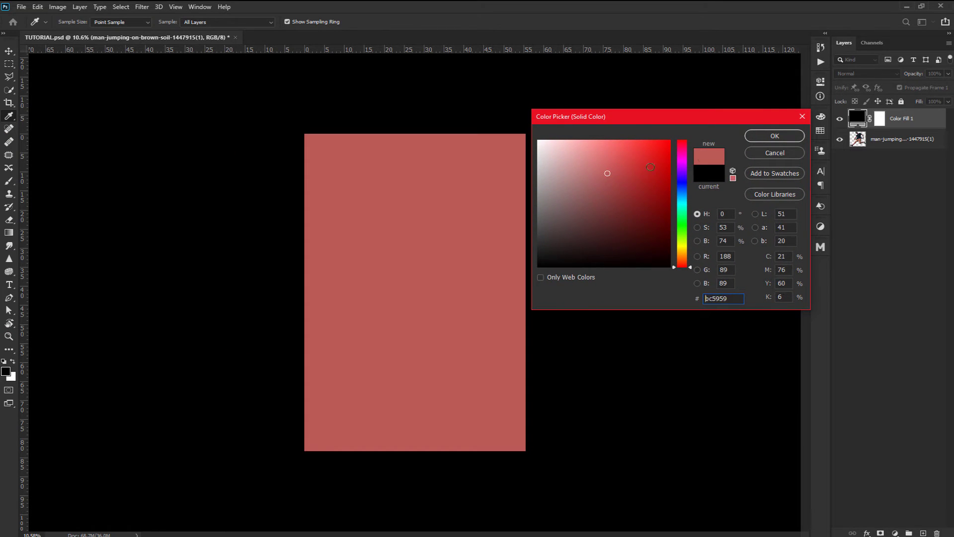
left_click(795, 139)
left_click_drag(902, 119, 918, 165)
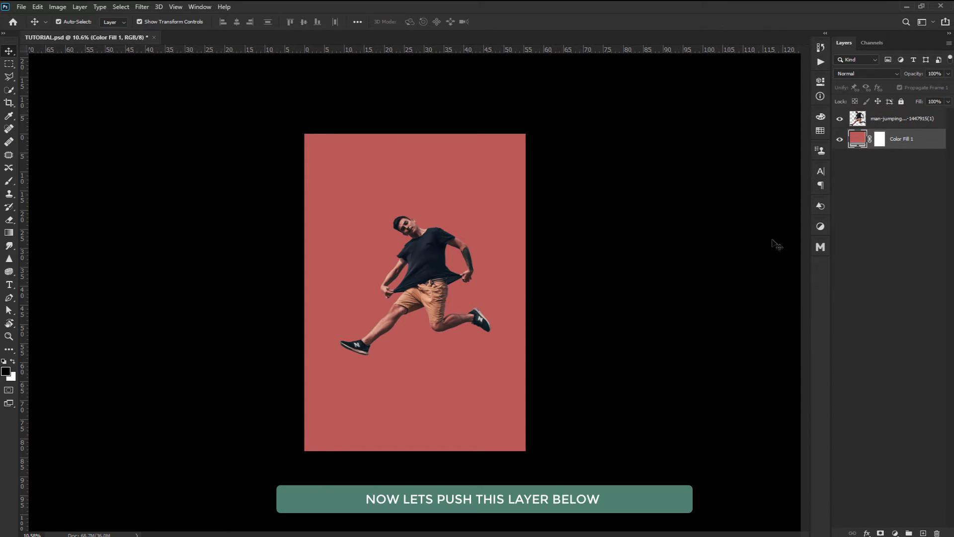
Step: Change the solid color background to a brighter, more saturated red
double_click(858, 142)
mouse_move(656, 207)
left_mouse_down()
mouse_move(648, 213)
mouse_move(644, 149)
mouse_move(655, 151)
mouse_move(638, 149)
left_mouse_up()
left_click(795, 139)
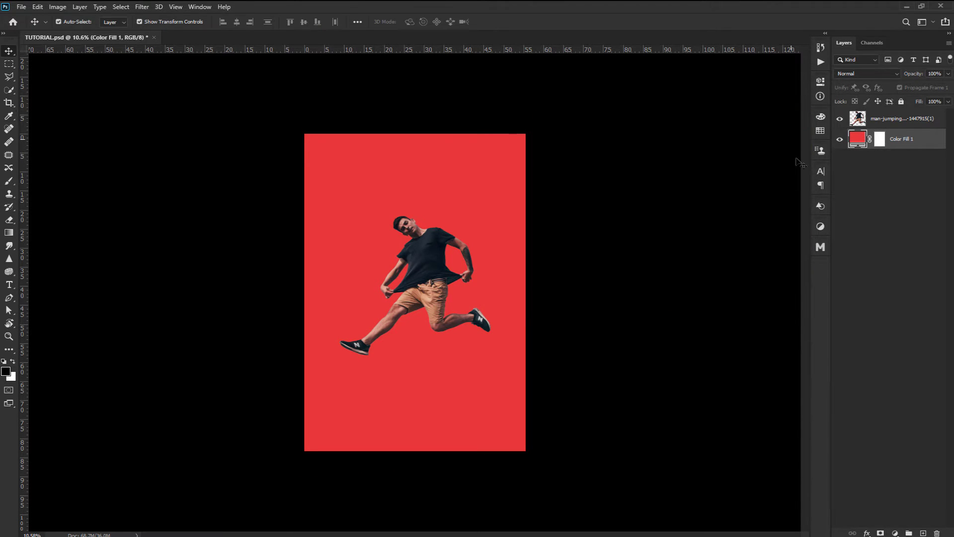
Step: Add a Gradient fill layer between the red color fill and the jumping man
left_click(895, 533)
left_click(882, 366)
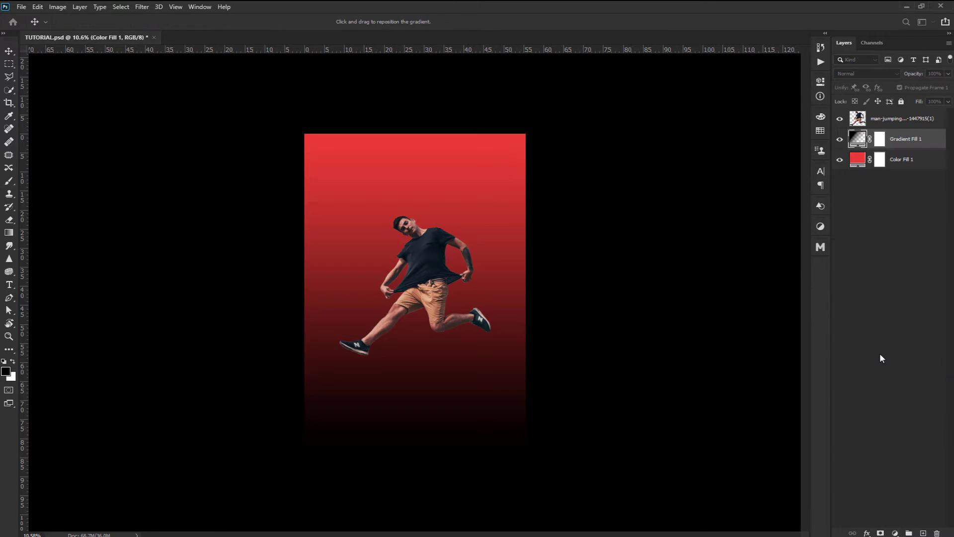
left_click_drag(0, 70, 800, 62)
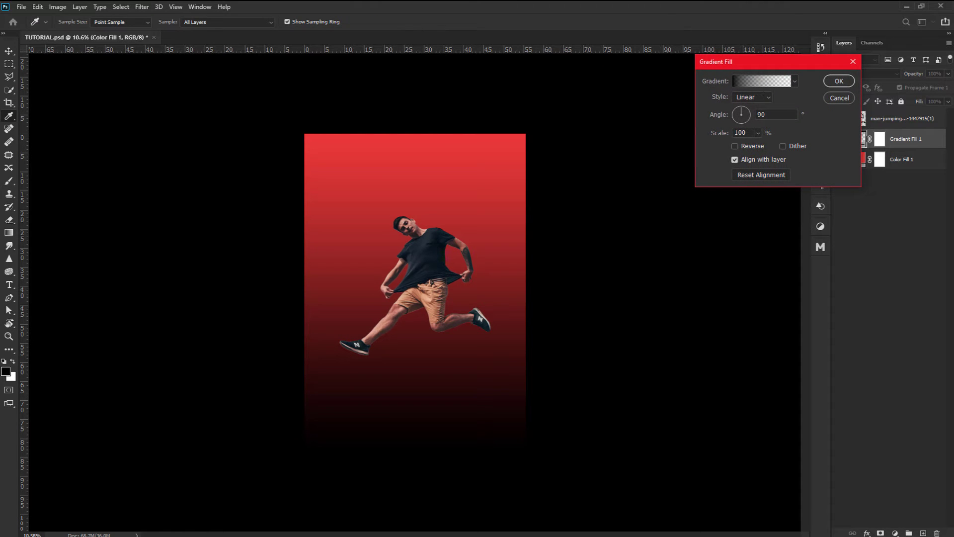
Step: Browse the gradient presets, trying a crimson-to-yellow one, and apply the WA-SouthwestSunset preset to the gradient fill
left_click(761, 80)
left_click_drag(685, 105, 788, 130)
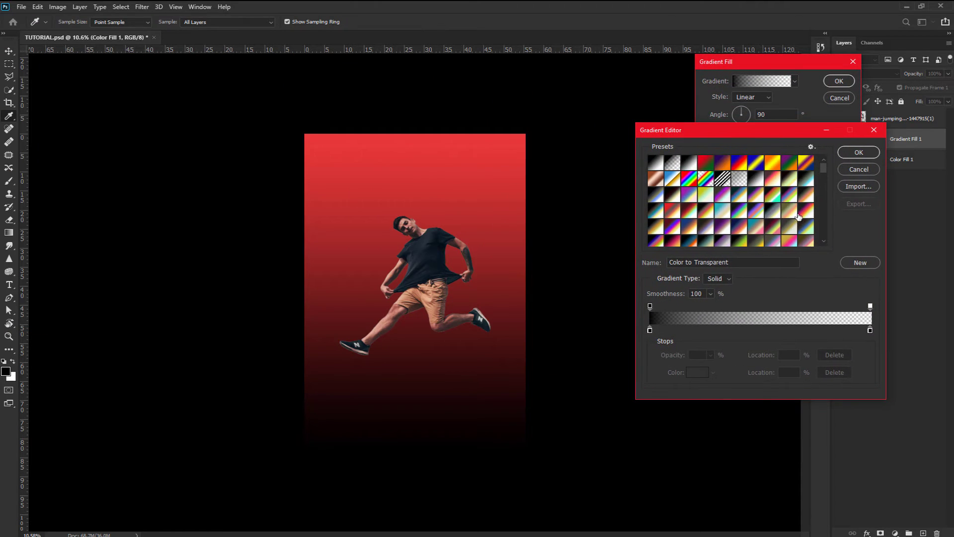
left_click(806, 203)
left_click(789, 202)
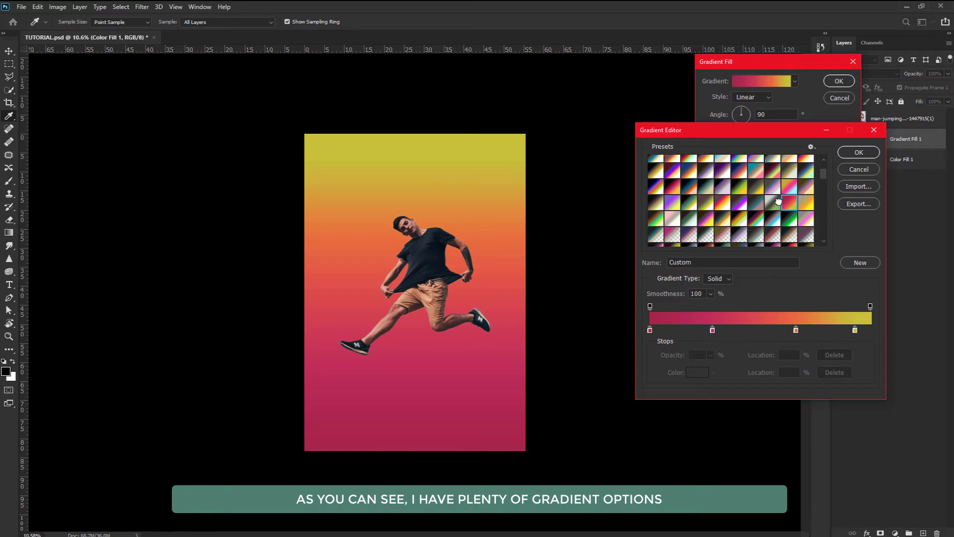
scroll(802, 201, "down", 3)
scroll(802, 202, "down", 1)
left_click_drag(823, 187, 822, 216)
left_click(739, 204)
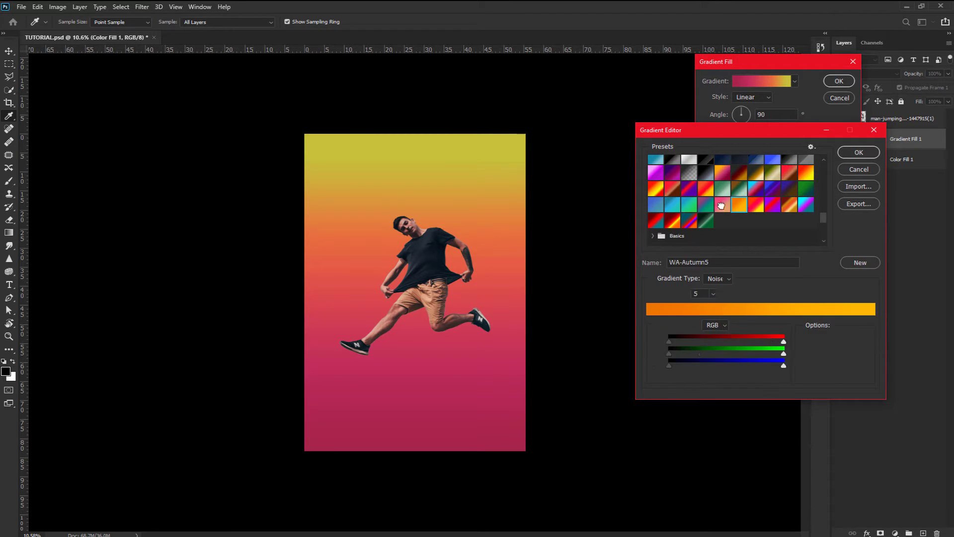
left_click(722, 204)
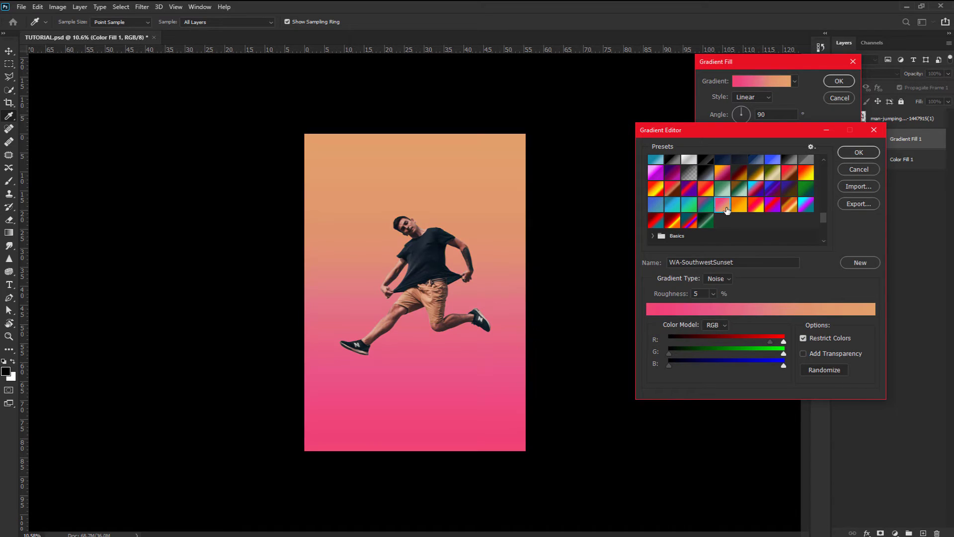
left_click(857, 155)
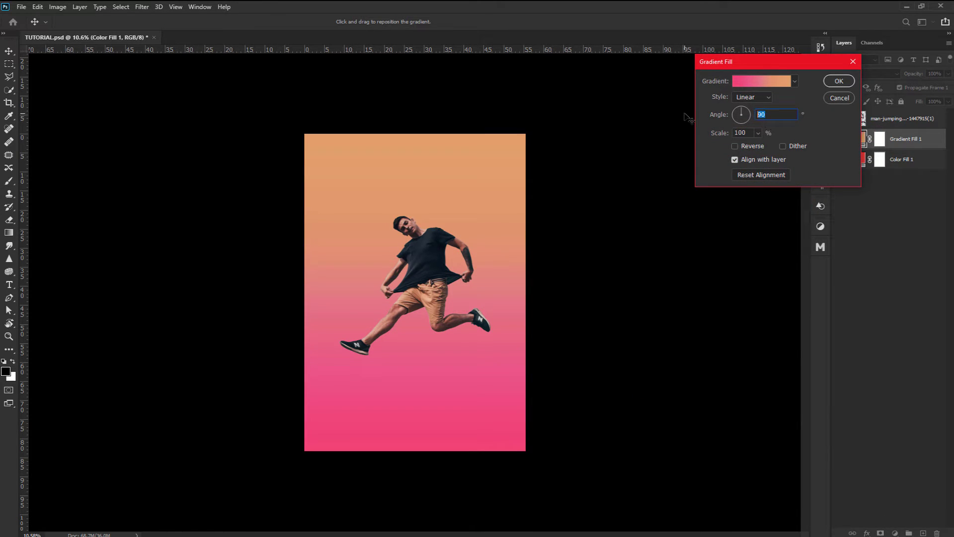
Step: Try gradient angles of 55°, -55° and -125°, and set the angle to 125°
type("55")
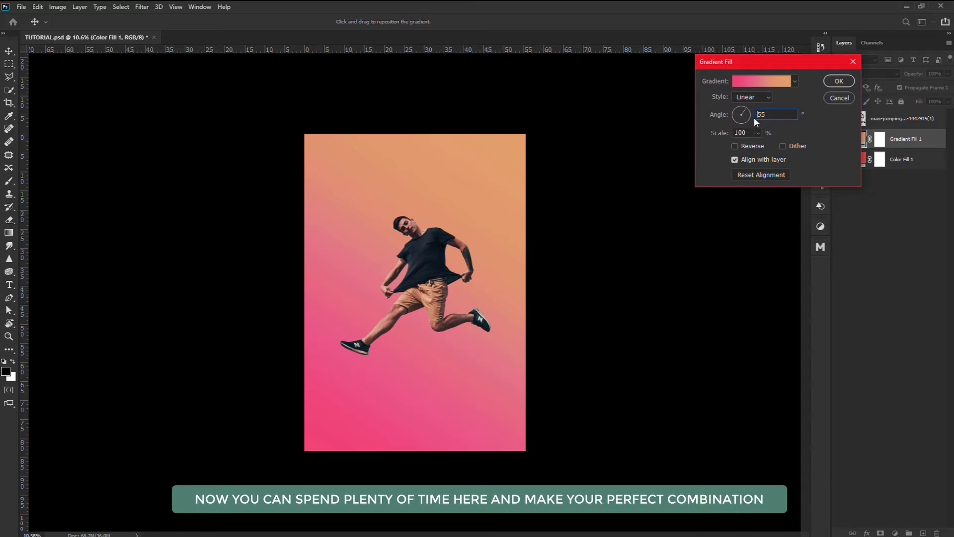
type("-")
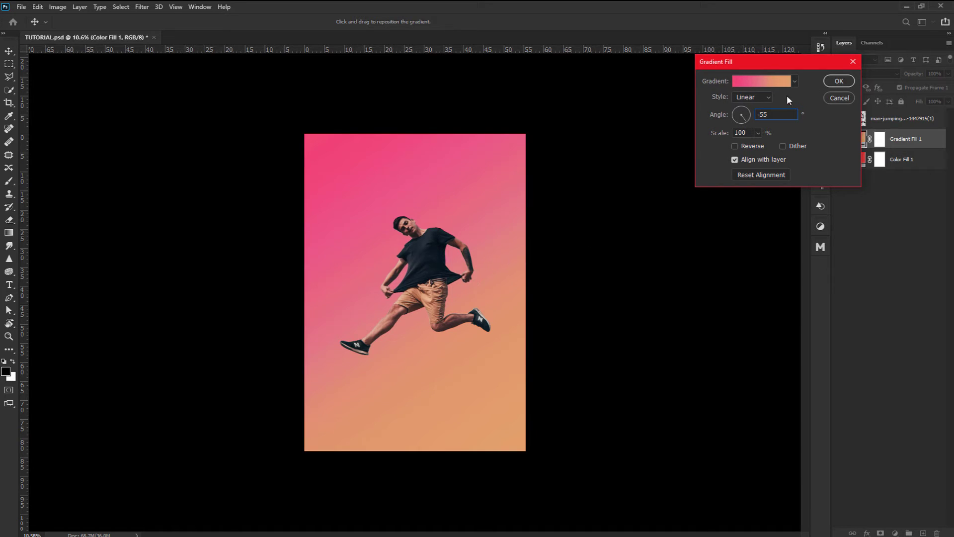
left_click_drag(774, 111, 737, 118)
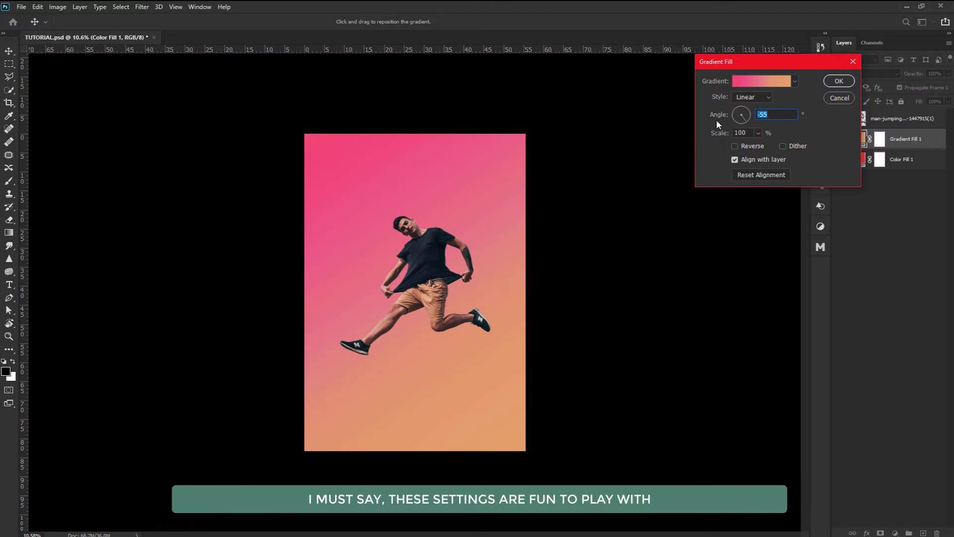
type("-125")
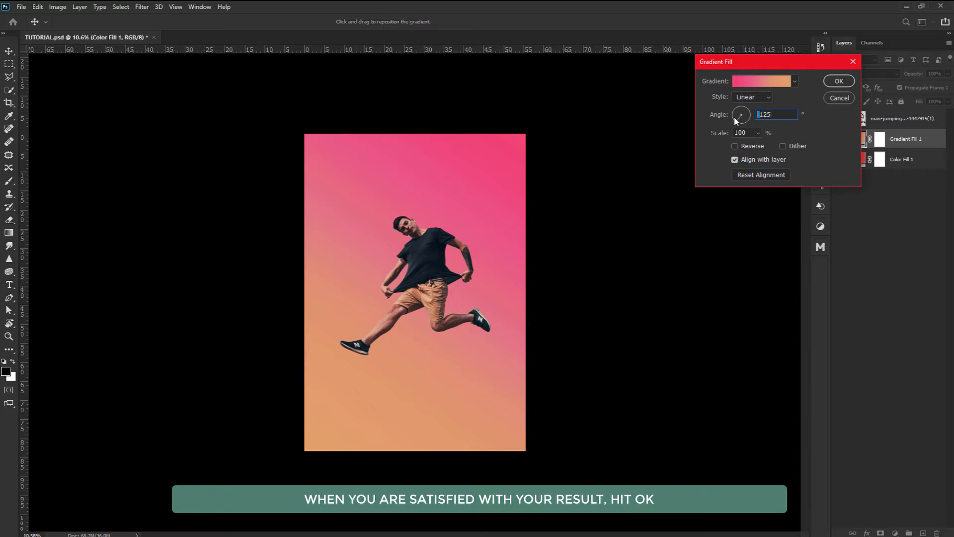
key("BackSpace")
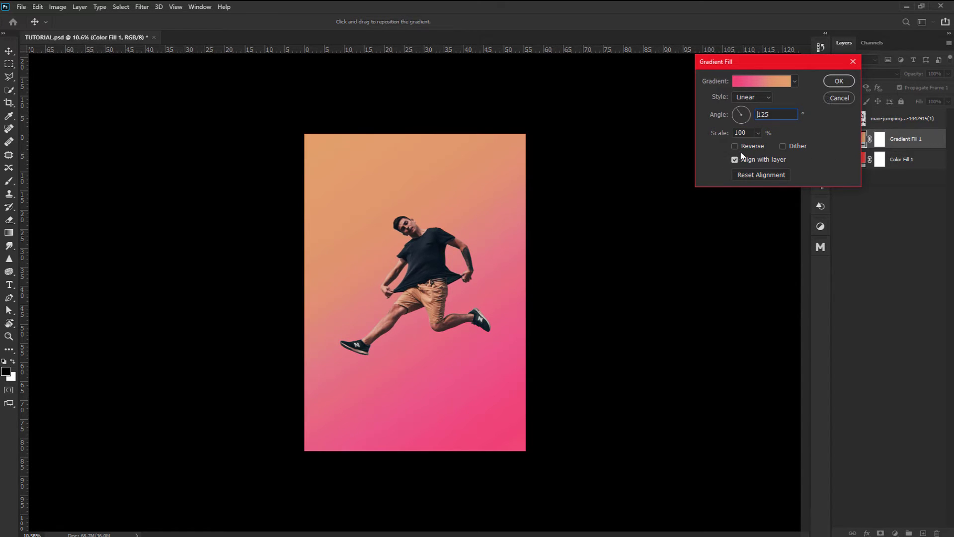
Step: Try a 25% gradient scale and reversed colors, and apply the gradient fill with an angle of -125° and a scale of 100%
left_click(748, 133)
type("25")
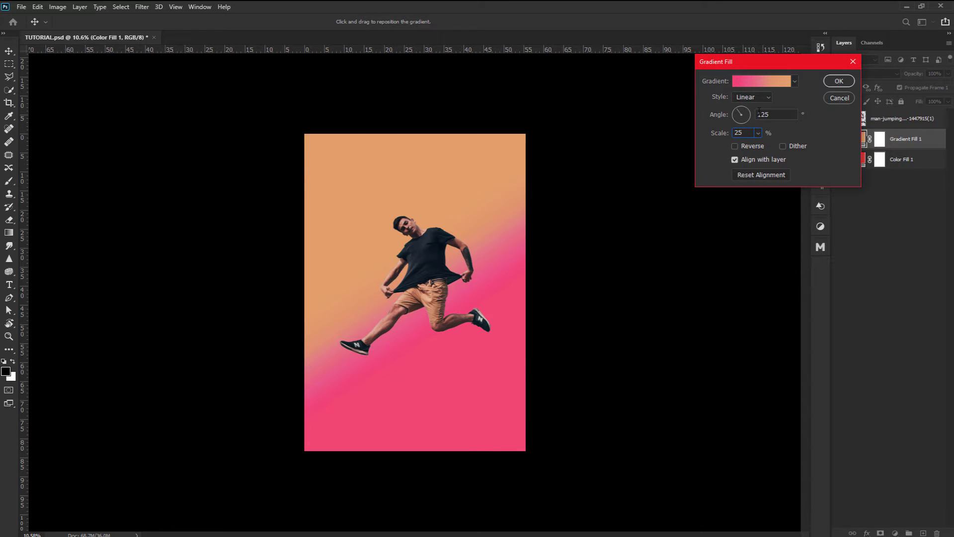
type("-")
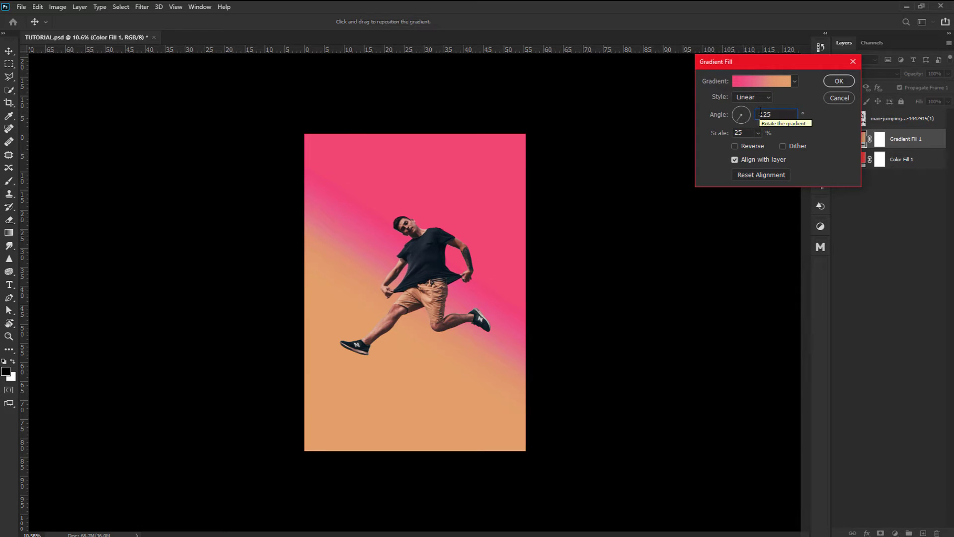
left_click(735, 146)
left_click(735, 147)
type("100")
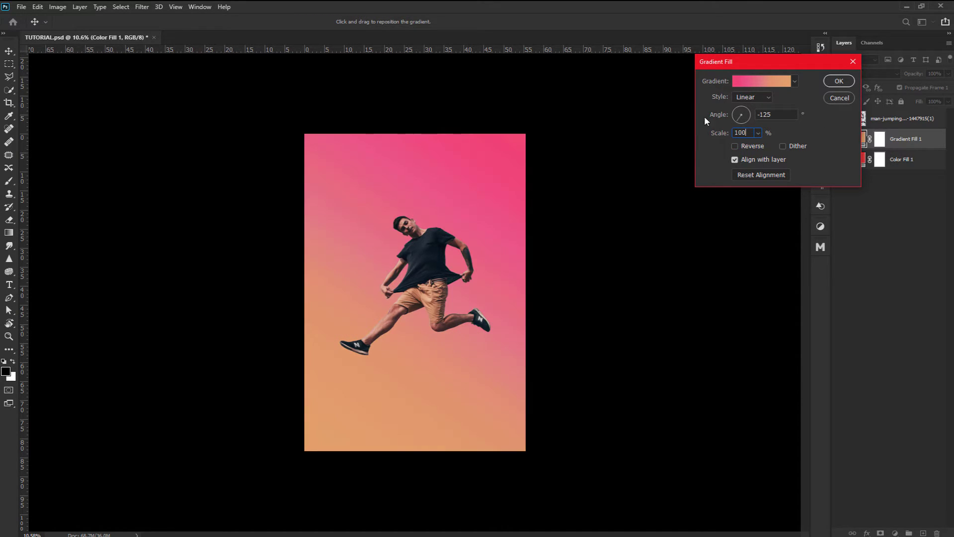
left_click(839, 81)
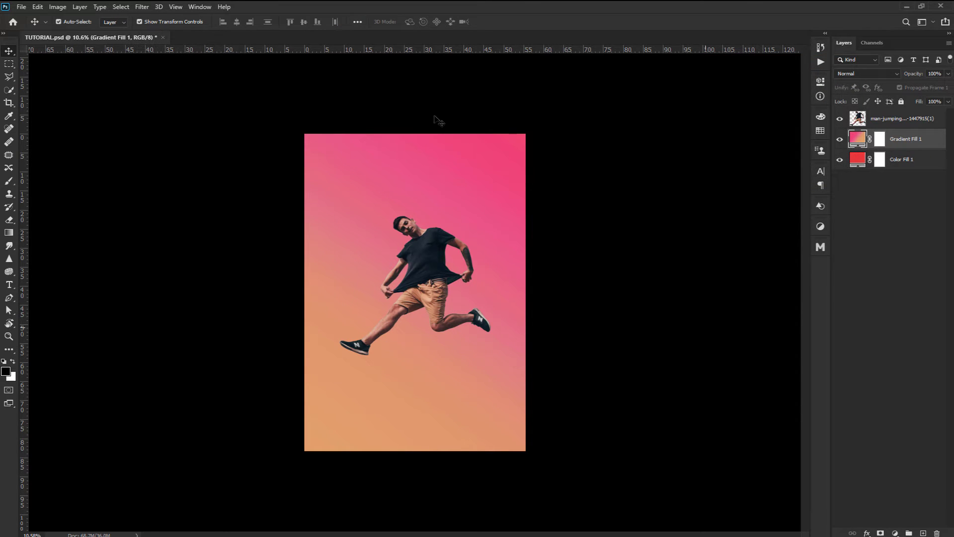
Step: Copy a thin vertical strip of the man's hair and forehead to a new layer using the Rectangular Marquee tool
key("z")
mouse_move(398, 255)
left_mouse_down()
mouse_move(424, 269)
mouse_move(404, 264)
left_mouse_up()
left_click(890, 120)
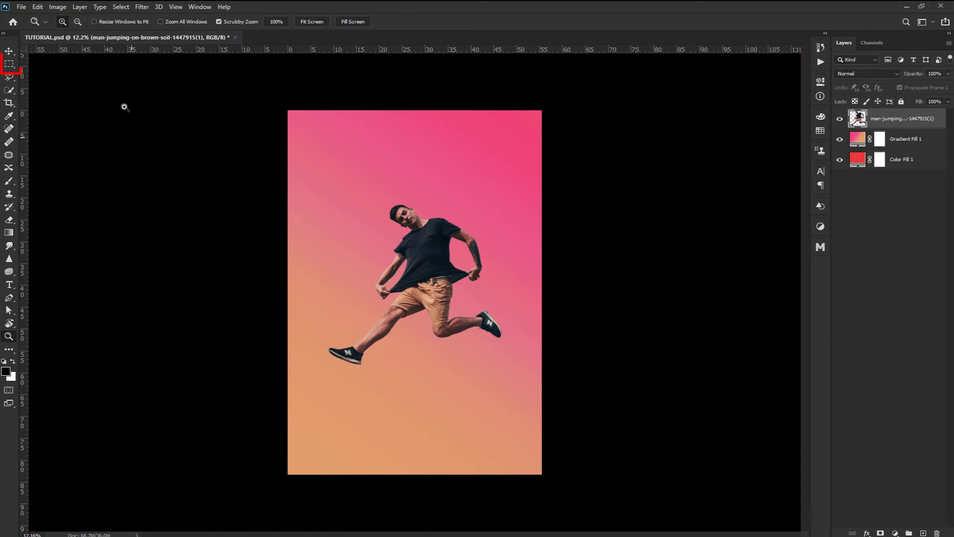
left_click(7, 65)
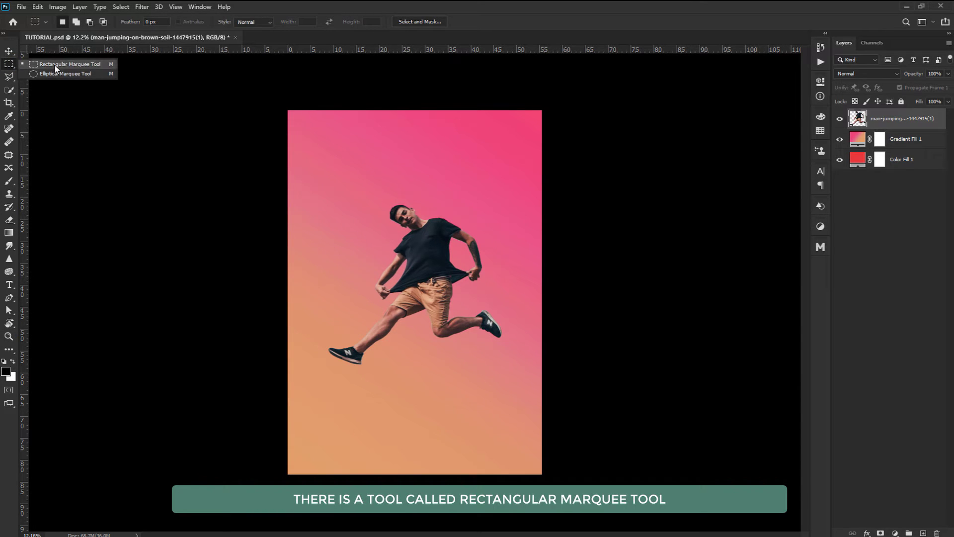
left_click(56, 68)
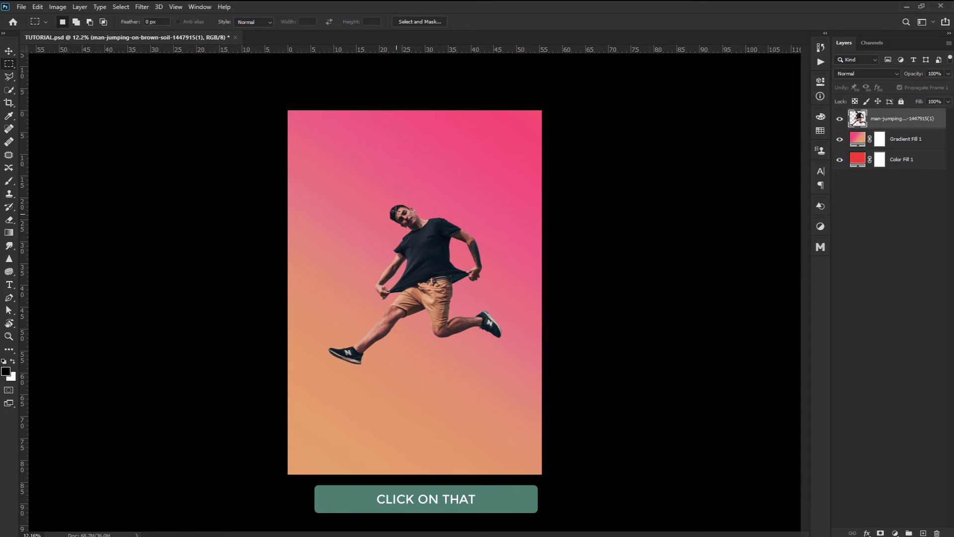
key("z")
left_click_drag(398, 210, 443, 439)
left_click(497, 257)
key("m")
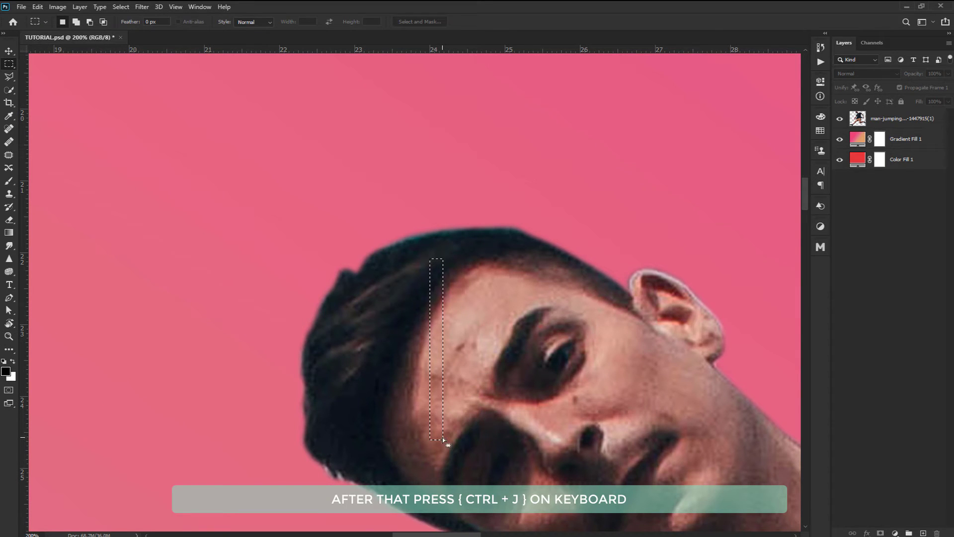
left_click(900, 120)
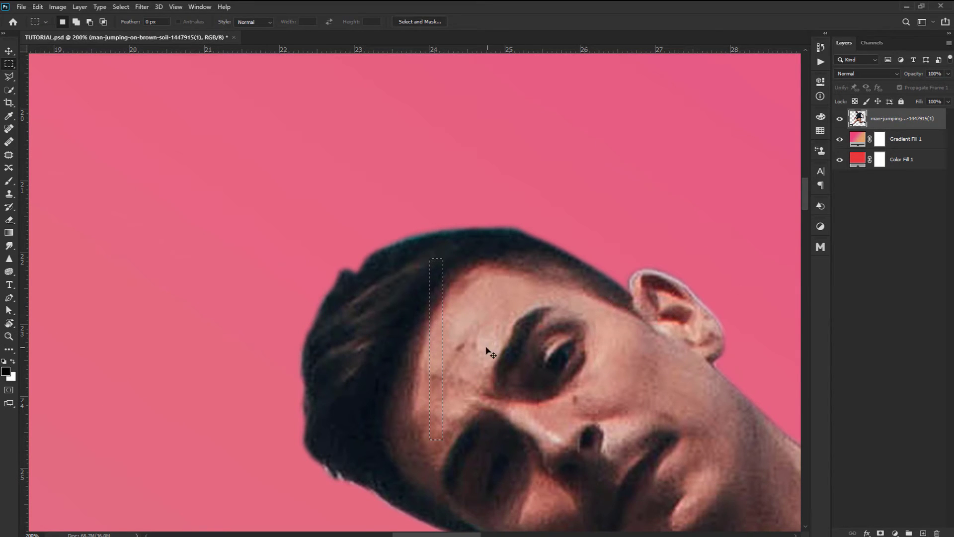
key("ctrl+j")
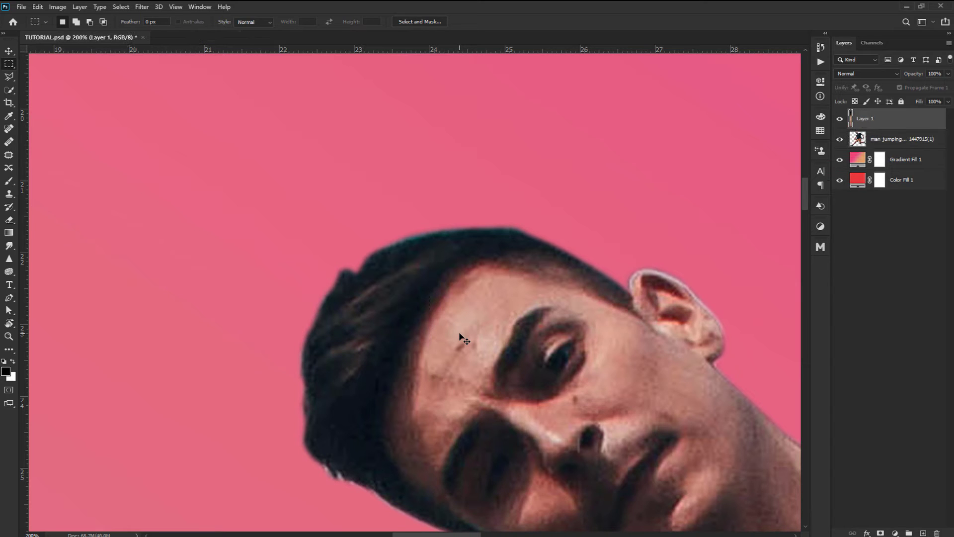
Step: Stretch the forehead strip across the full canvas width, make it taller and place it along the canvas's upper edge
left_click_drag(465, 321, 356, 305)
key("v")
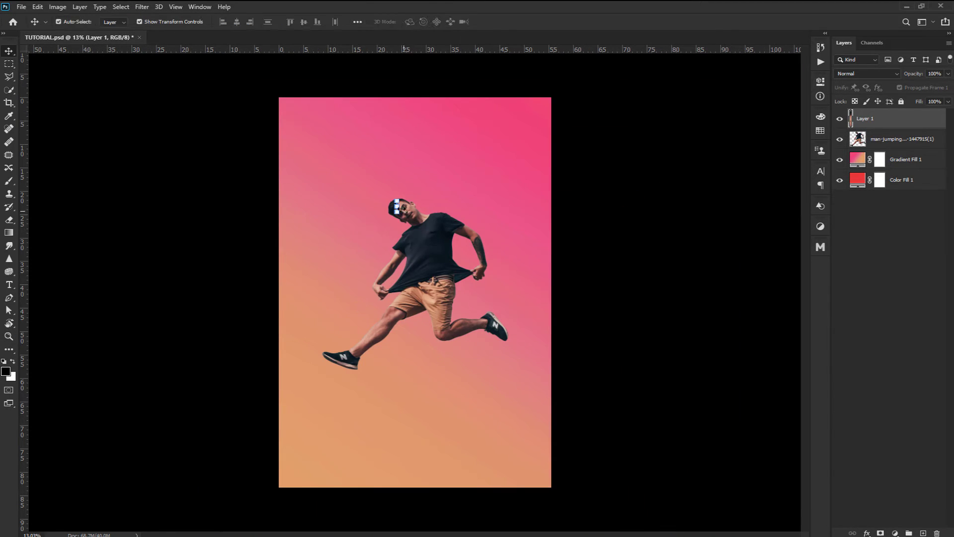
key("ctrl+t")
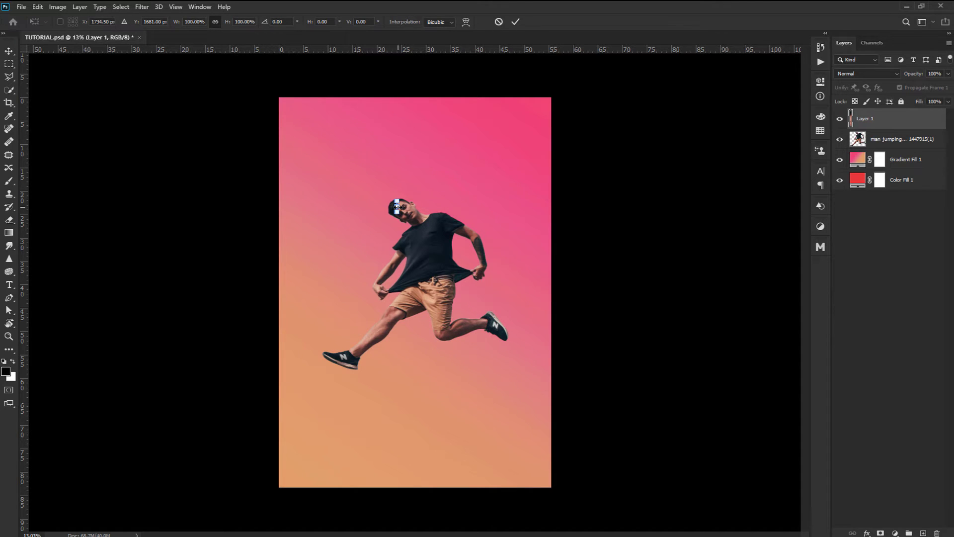
left_click_drag(397, 207, 552, 214)
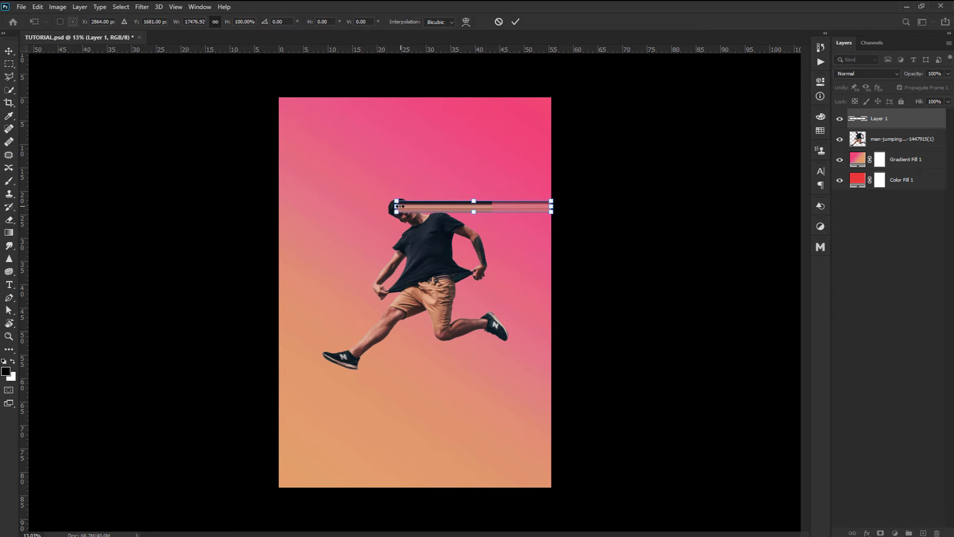
left_click_drag(400, 206, 279, 209)
left_click_drag(415, 202, 437, 118)
left_click(517, 22)
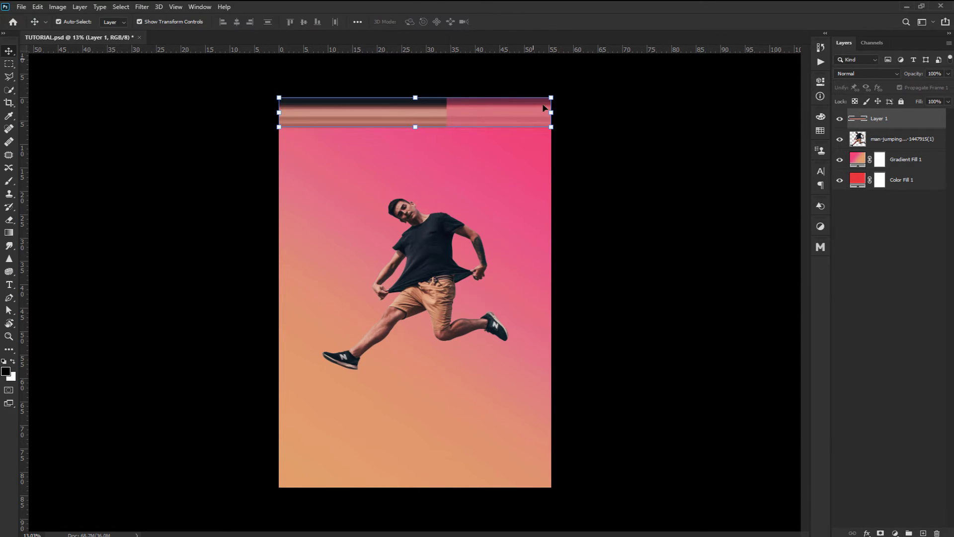
Step: Copy a thin vertical strip of the man's neck and shirt collar from his layer to a new layer
key("z")
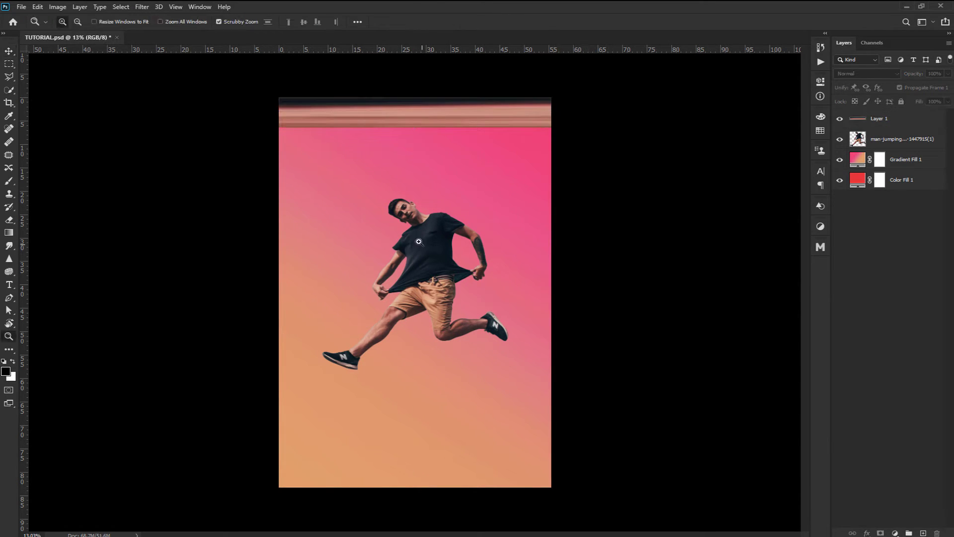
left_click_drag(409, 229, 345, 335)
left_click(868, 140)
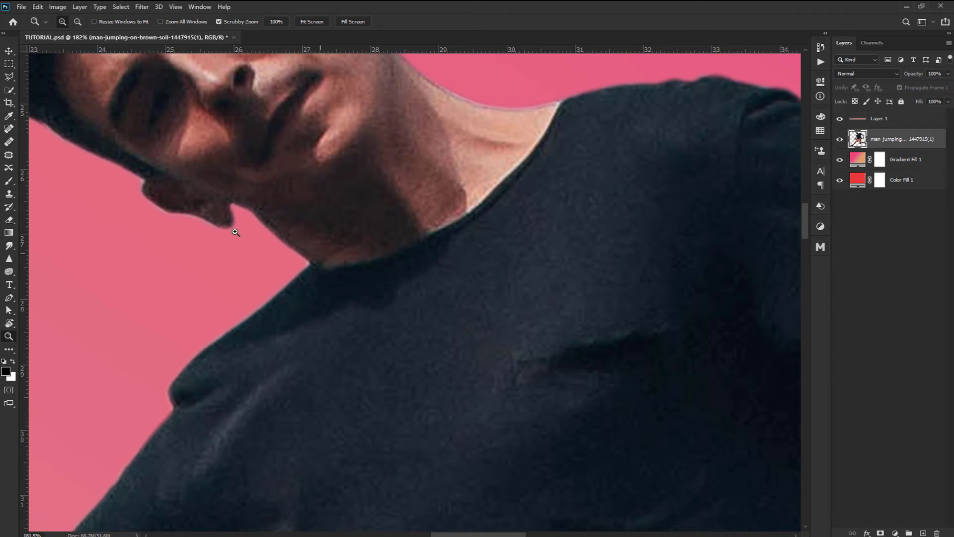
key("m")
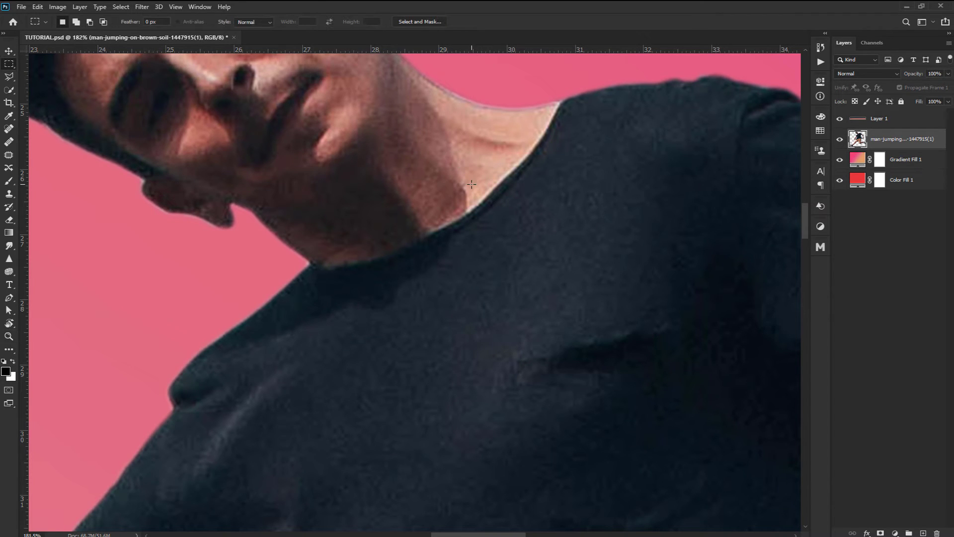
left_click_drag(475, 150, 483, 235)
key("ctrl+j")
key("v")
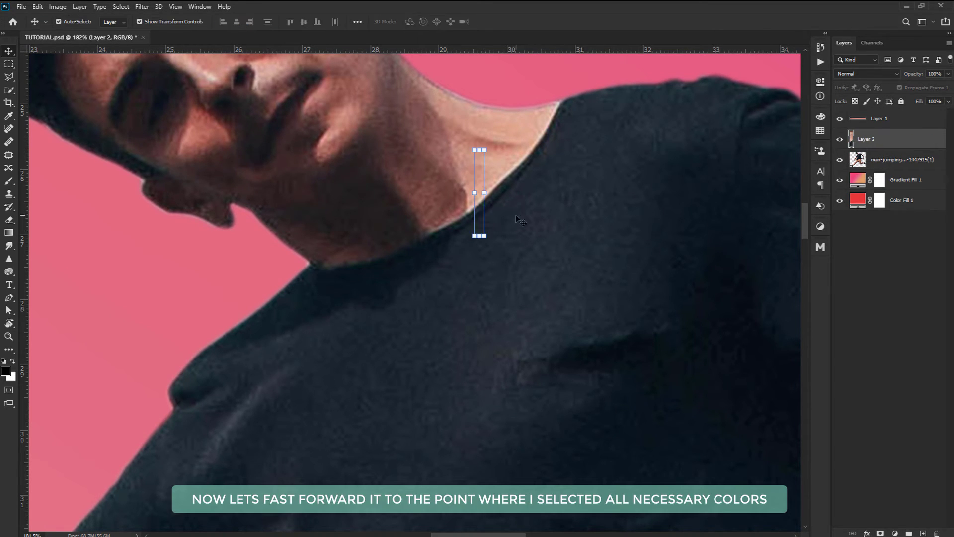
Step: Stretch the strip copied from the man's shirt across the full canvas width and place it beneath the neck-colored band
key("z")
left_click_drag(514, 218, 422, 210)
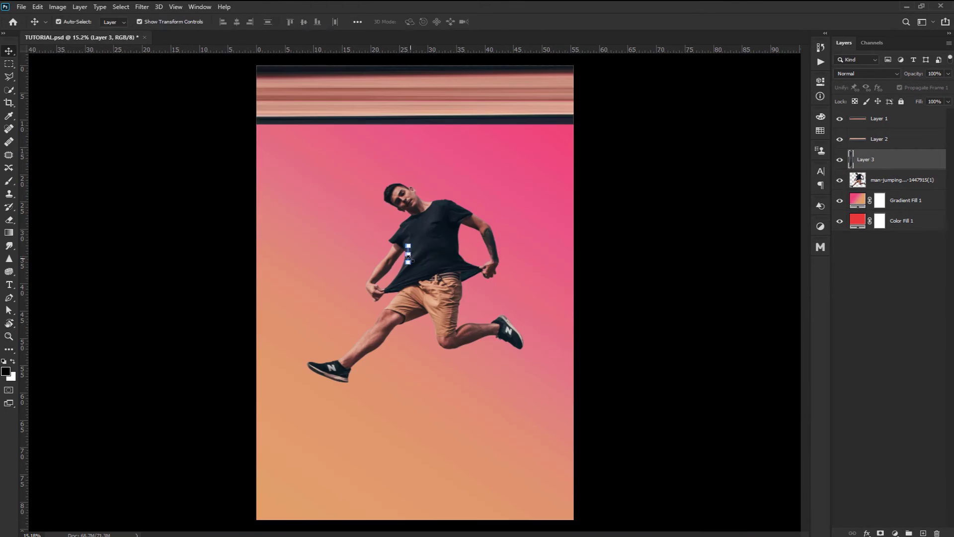
left_click_drag(409, 256, 409, 139)
left_click_drag(408, 139, 574, 139)
left_click(513, 228)
left_click(569, 137)
Step: Copy a strip of the man's shorts to a new layer and stretch it across the canvas below the dark shirt band
left_click(400, 303)
key("z")
key("ctrl+j")
key("v")
left_click_drag(397, 309, 541, 309)
left_click_drag(420, 311, 422, 207)
key("Return")
Step: Copy a strip around the man's front leg and shoe to a new layer and stretch it into a full-width band below the others
left_click_drag(345, 354, 378, 354)
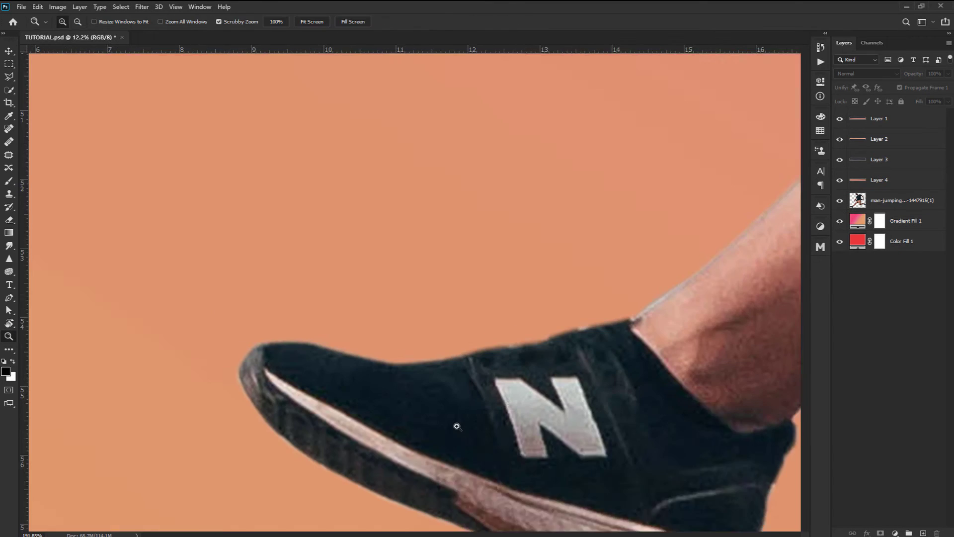
key("ctrl+j")
mouse_move(497, 366)
left_mouse_down()
mouse_move(453, 367)
mouse_move(485, 367)
left_mouse_up()
left_click_drag(415, 362, 416, 351)
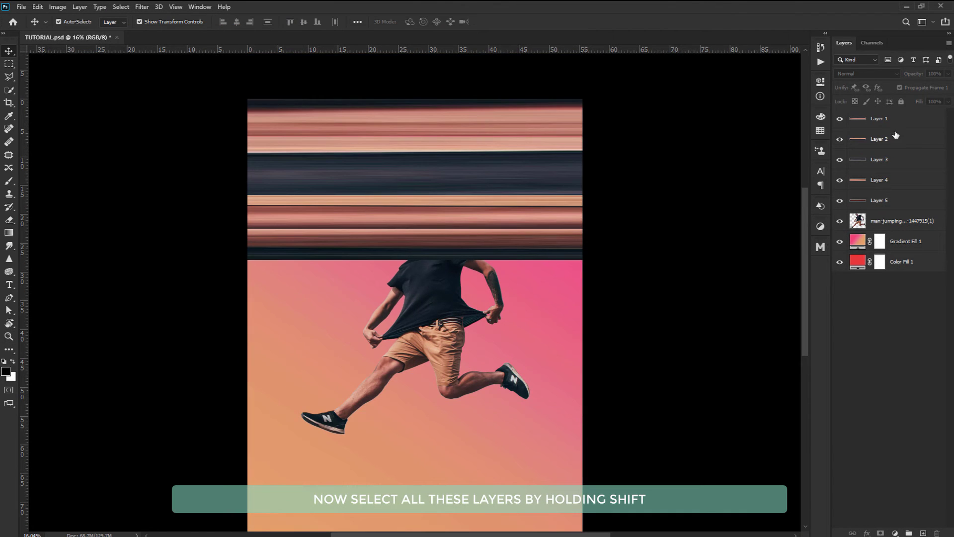
Step: Merge the five color band layers into one layer and rename it pixel
left_click(898, 125)
left_click(904, 205, "shift")
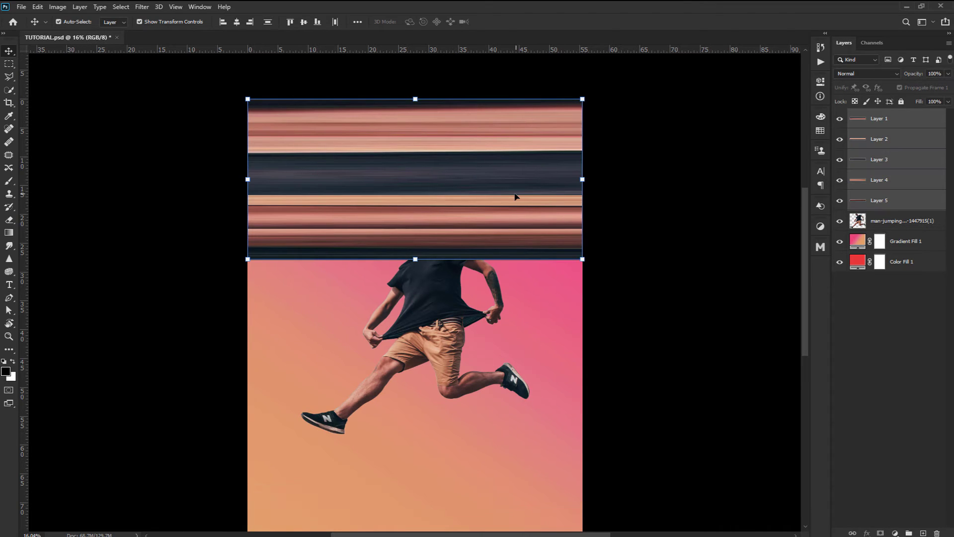
key("ctrl+e")
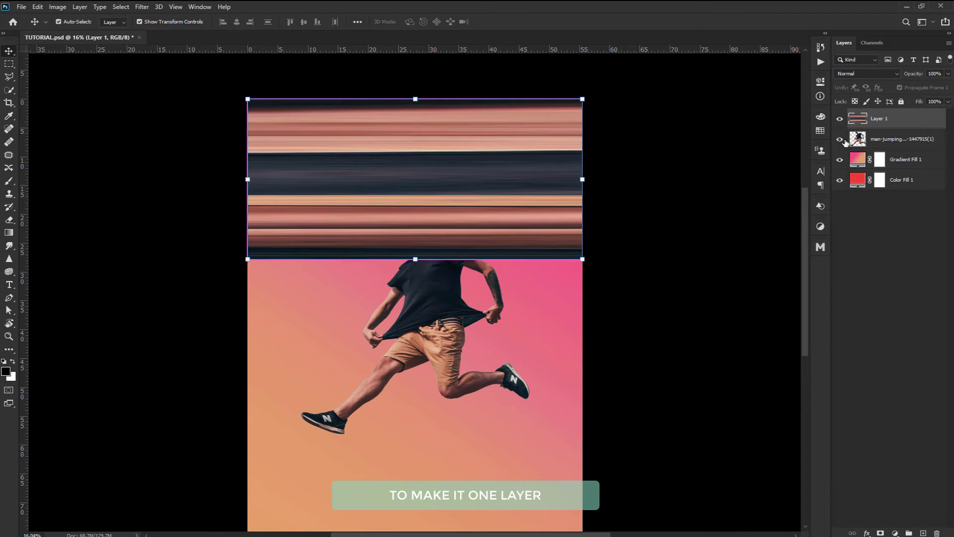
double_click(879, 119)
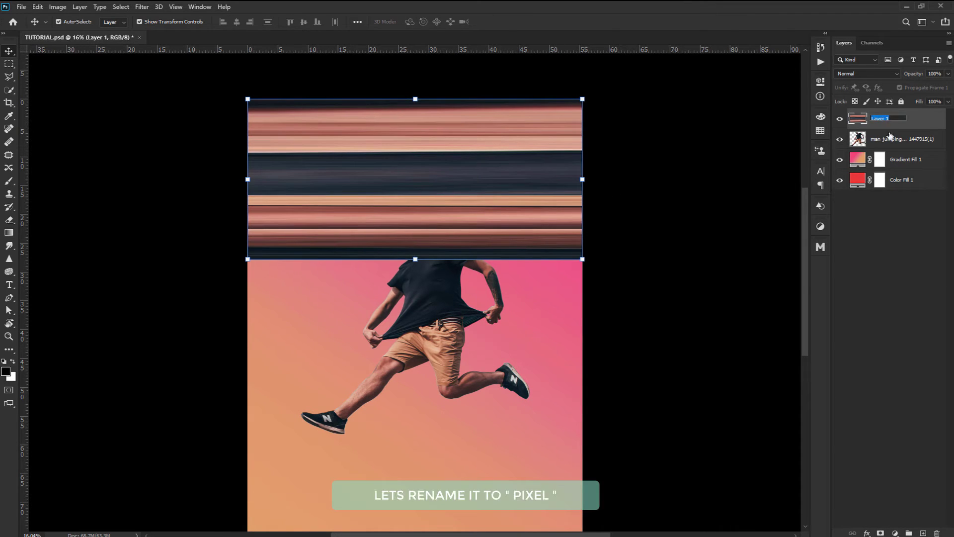
type("p")
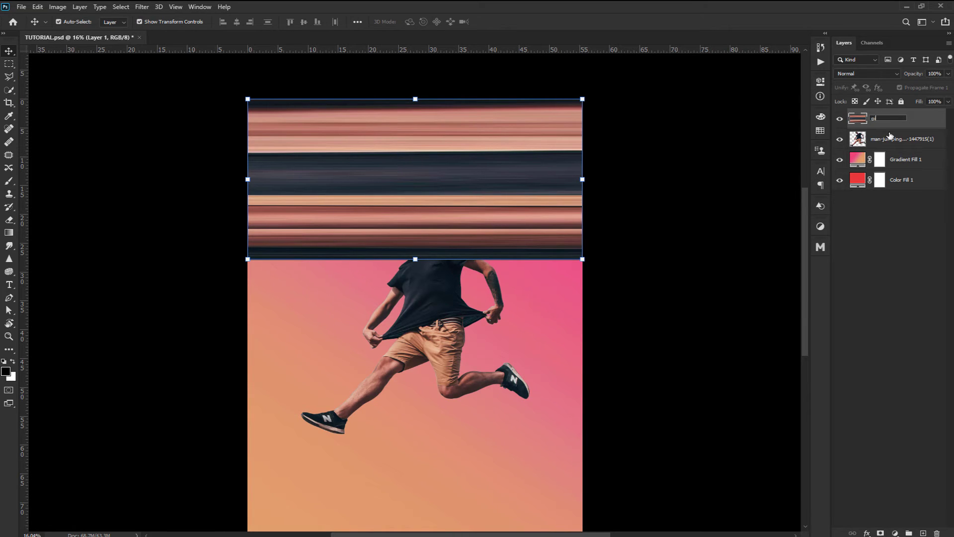
type("ixel")
key("Return")
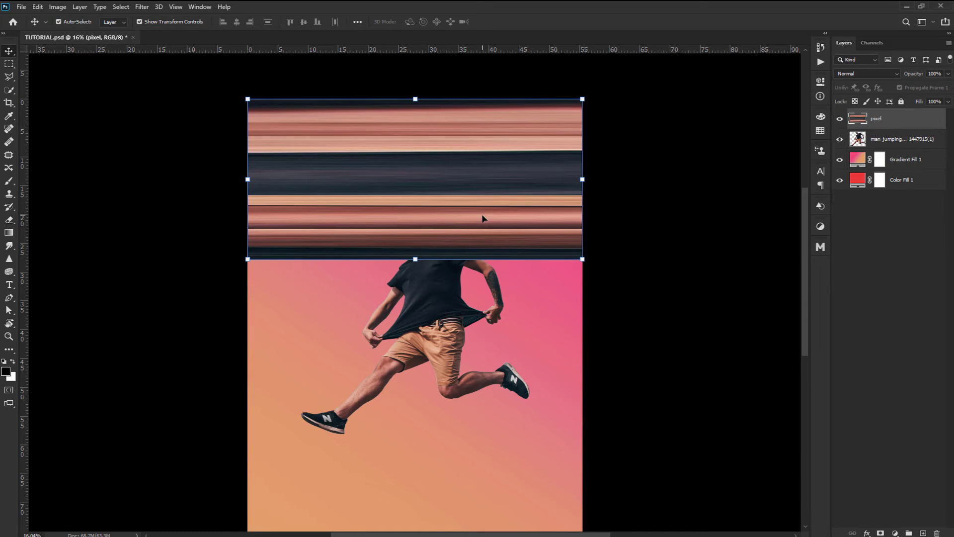
Step: Check the pixel layer by toggling its visibility, and move it directly below the jumping man layer
left_click(841, 120)
left_click(841, 120)
left_click_drag(893, 127, 887, 152)
mouse_move(527, 194)
left_mouse_down()
mouse_move(528, 319)
mouse_move(529, 195)
left_mouse_up()
Step: Apply the Polar Coordinates distort filter to the pixel layer with Rectangular to Polar, checking the whole shape in a 12.5% preview
left_click(147, 6)
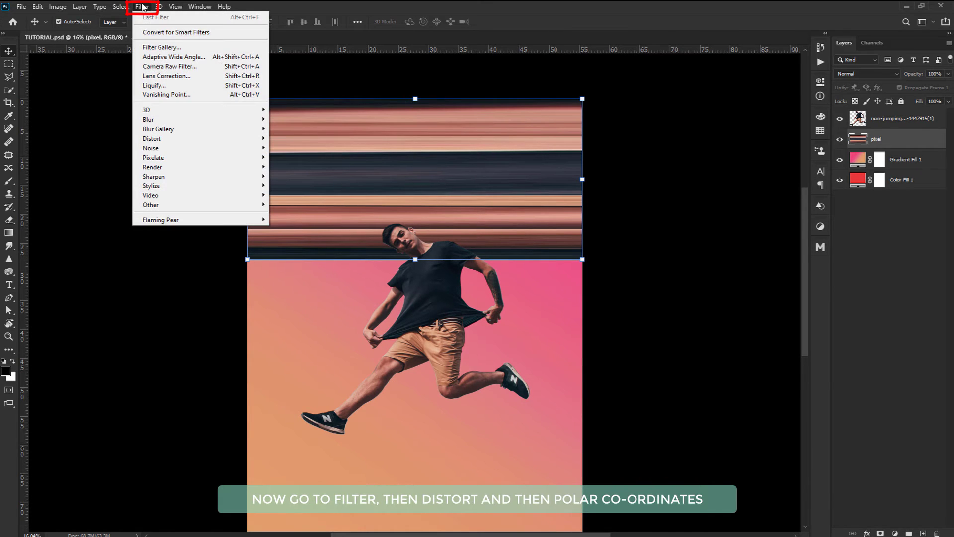
mouse_move(231, 141)
left_click(304, 157)
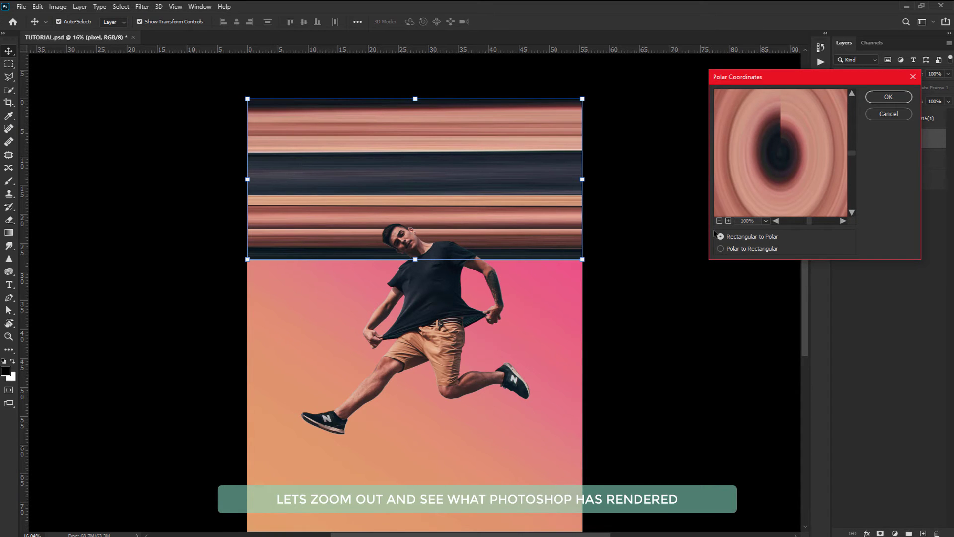
left_click(720, 221)
left_click(720, 220)
left_click(720, 220)
left_click(720, 220)
left_click(729, 221)
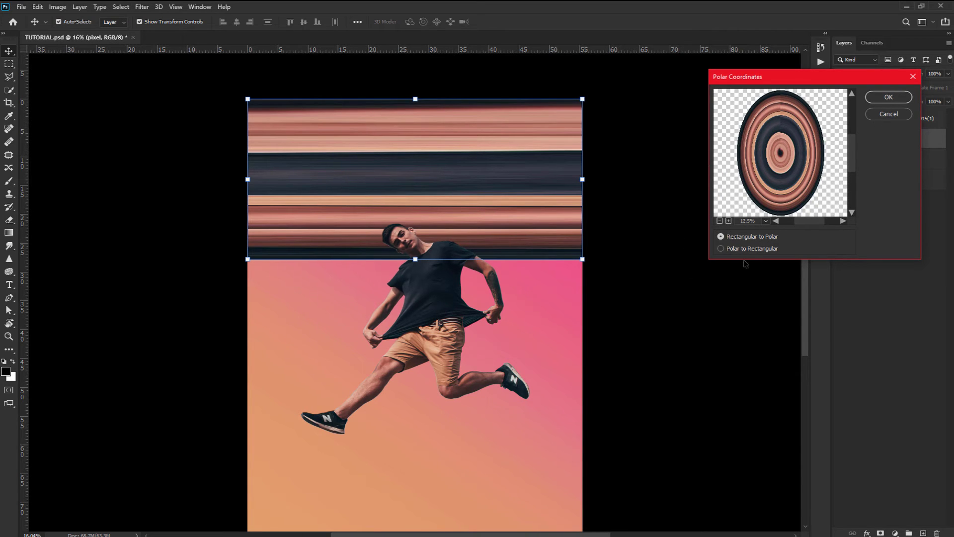
left_click(895, 102)
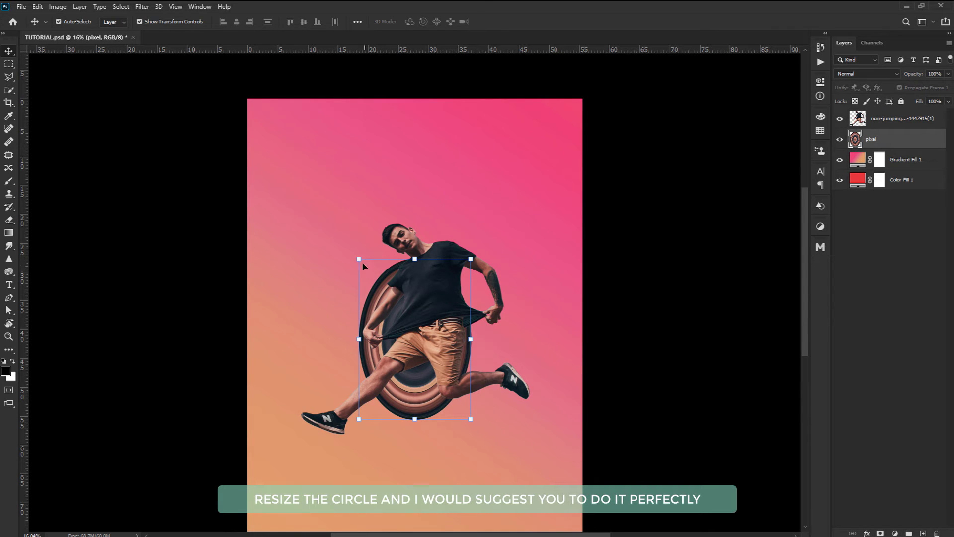
Step: Enlarge and reshape the striped ellipse into an even circle centered behind the jumping man, reaching from his head to below his feet
left_click_drag(358, 259, 238, 178)
left_click_drag(358, 288, 384, 368)
left_click_drag(398, 503, 398, 464)
left_click_drag(301, 344, 282, 344)
left_click_drag(496, 344, 540, 346)
left_click_drag(282, 344, 277, 347)
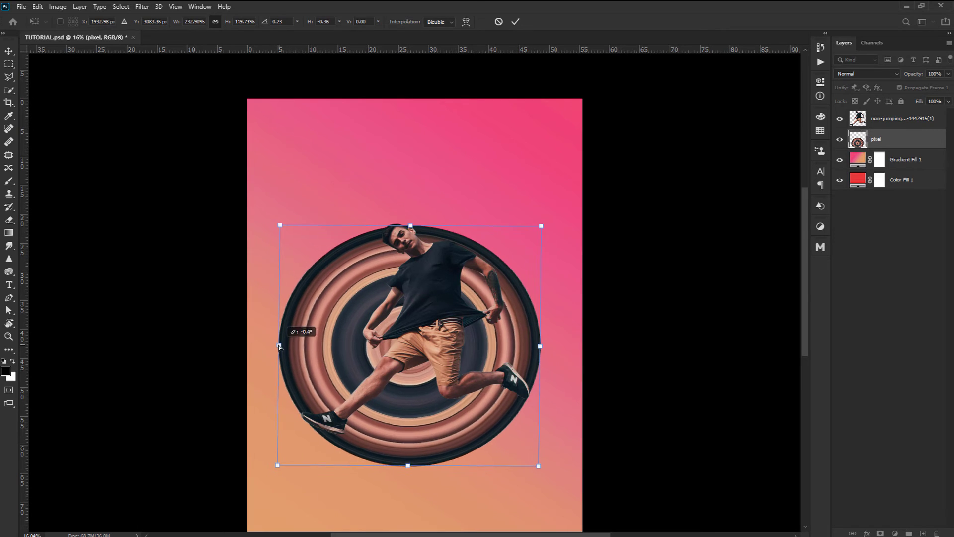
left_click_drag(410, 226, 390, 290)
key("Return")
key("ctrl+t")
key("Return")
left_click_drag(500, 329, 457, 246)
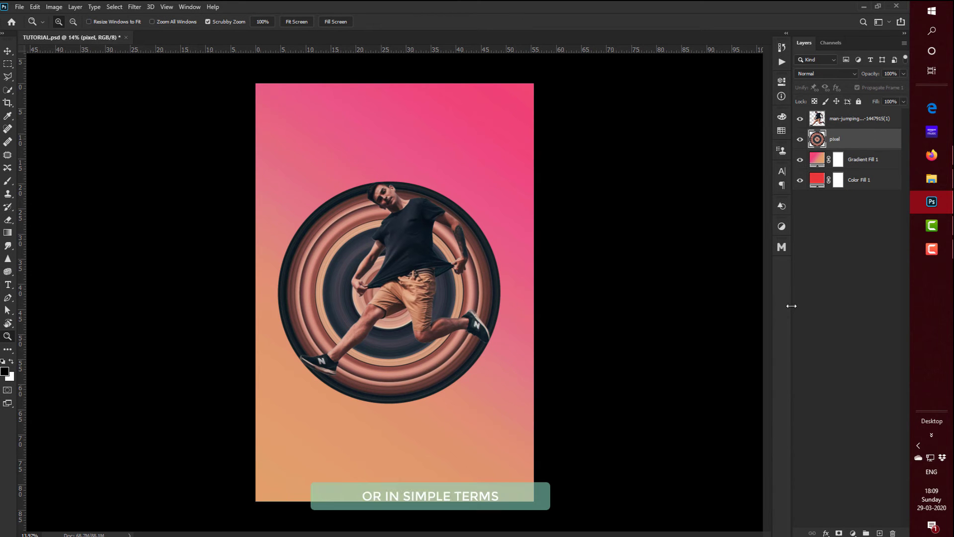
Step: Add a layer mask to the pixel layer and brush out the part of the circle between the man's head and his rear shoe
left_click(839, 532)
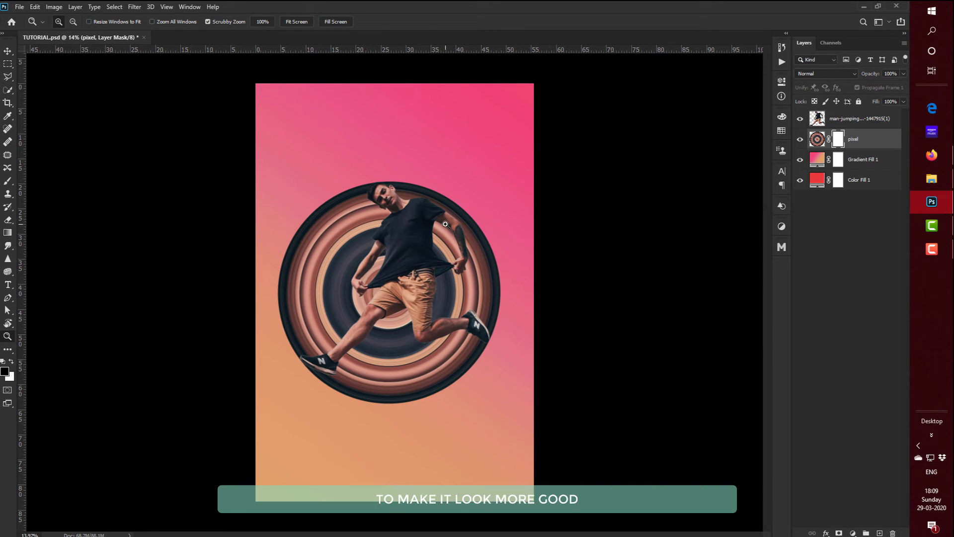
key("b")
right_click(425, 230, "alt")
left_click_drag(431, 230, 440, 230)
key("z")
left_click_drag(395, 183, 424, 196)
key("b")
mouse_move(439, 246)
left_mouse_down()
mouse_move(397, 209)
mouse_move(365, 201)
left_mouse_up()
mouse_move(330, 133)
left_mouse_down()
mouse_move(422, 152)
mouse_move(363, 150)
left_mouse_up()
mouse_move(401, 177)
left_mouse_down()
mouse_move(457, 165)
mouse_move(482, 191)
mouse_move(442, 187)
mouse_move(474, 184)
mouse_move(539, 260)
mouse_move(511, 210)
mouse_move(543, 261)
mouse_move(538, 283)
mouse_move(440, 215)
mouse_move(450, 250)
mouse_move(441, 314)
mouse_move(489, 274)
mouse_move(426, 349)
mouse_move(518, 298)
mouse_move(582, 294)
mouse_move(534, 350)
mouse_move(442, 372)
mouse_move(422, 388)
mouse_move(434, 437)
mouse_move(478, 423)
mouse_move(509, 383)
mouse_move(493, 412)
mouse_move(504, 425)
mouse_move(537, 428)
mouse_move(571, 471)
mouse_move(575, 494)
mouse_move(589, 365)
mouse_move(571, 300)
mouse_move(574, 367)
mouse_move(532, 367)
mouse_move(540, 336)
mouse_move(542, 379)
left_mouse_up()
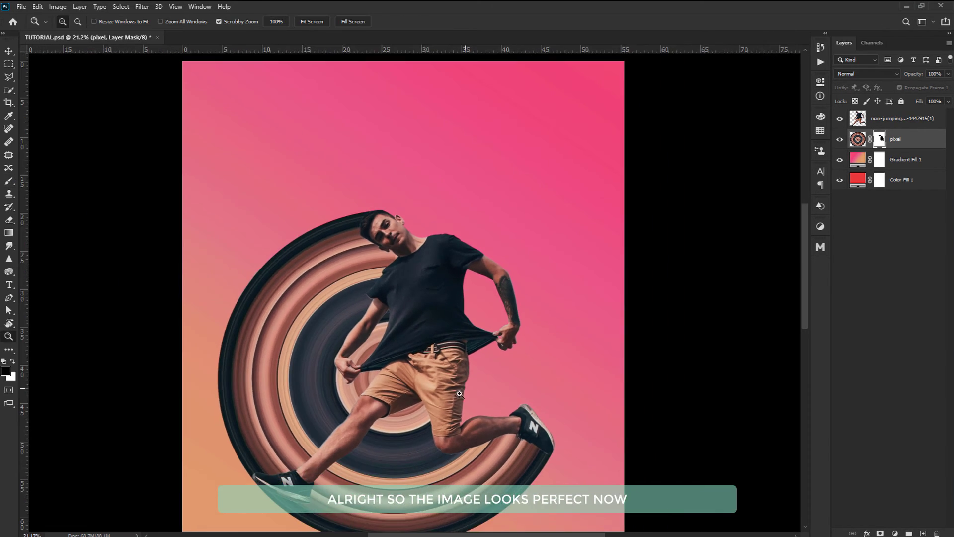
left_click_drag(401, 319, 376, 248)
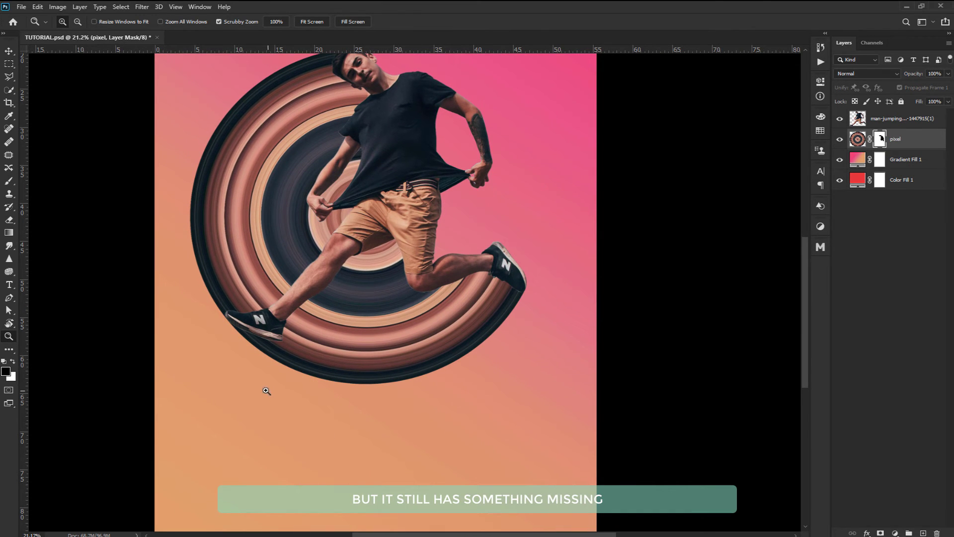
Step: Add a new empty layer above the jumping man layer
left_click(410, 270, "alt")
left_click(913, 121)
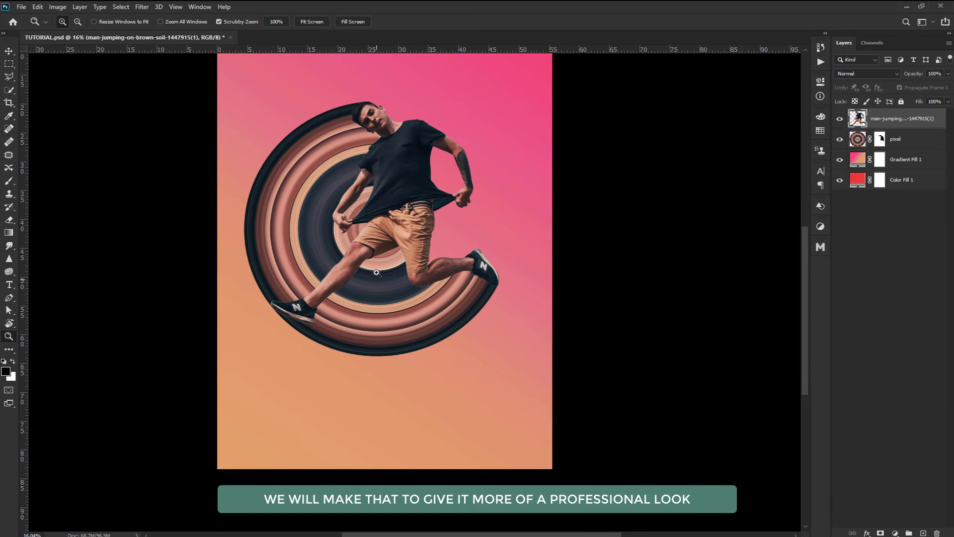
scroll(393, 292, "up", 4)
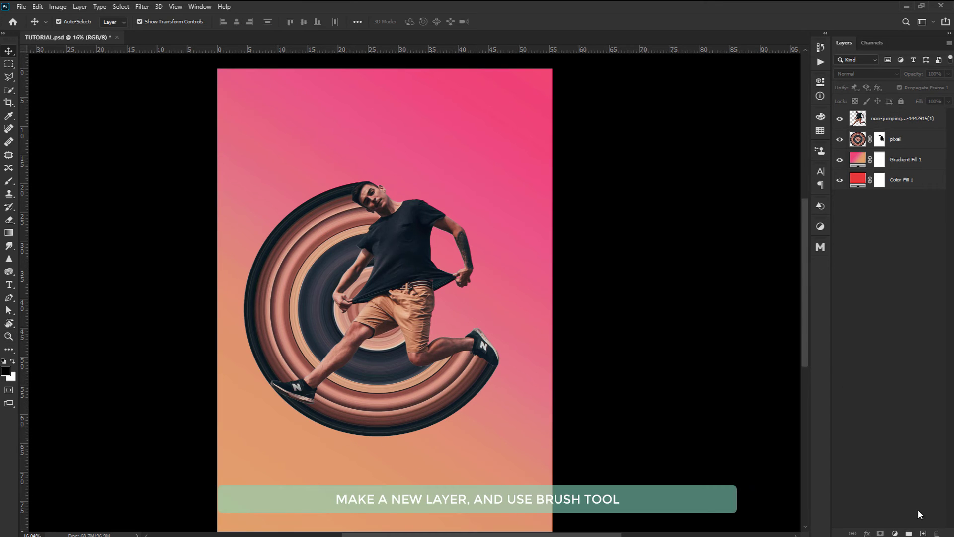
left_click(923, 532)
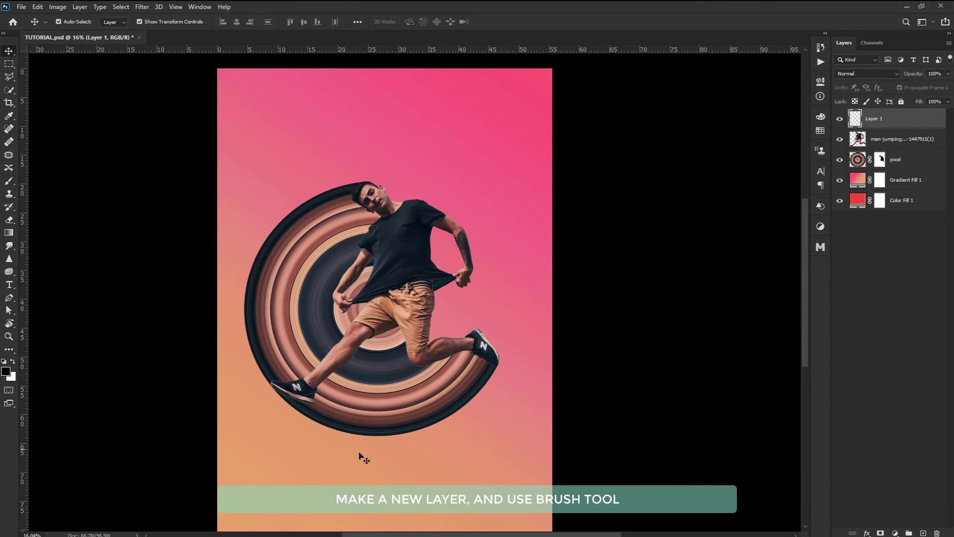
Step: With a black Soft Round brush of about 1244 px, stamp two dabs on the same spot just below the striped circle
key("b")
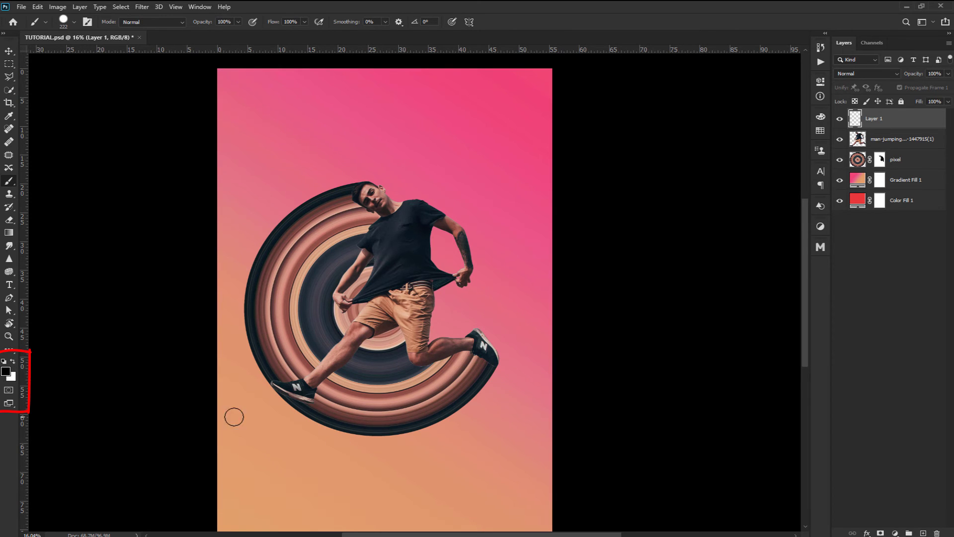
right_click(348, 446)
left_click(423, 282)
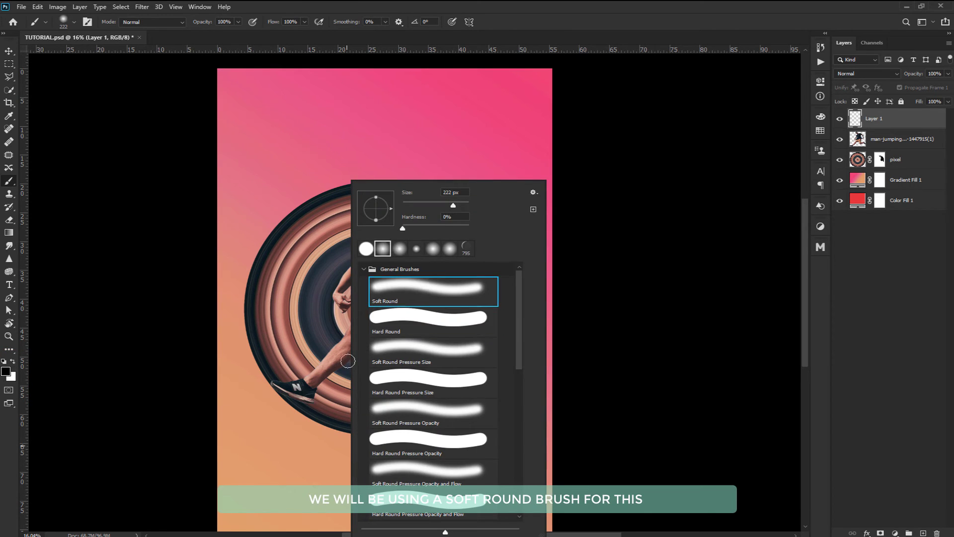
left_click(152, 389)
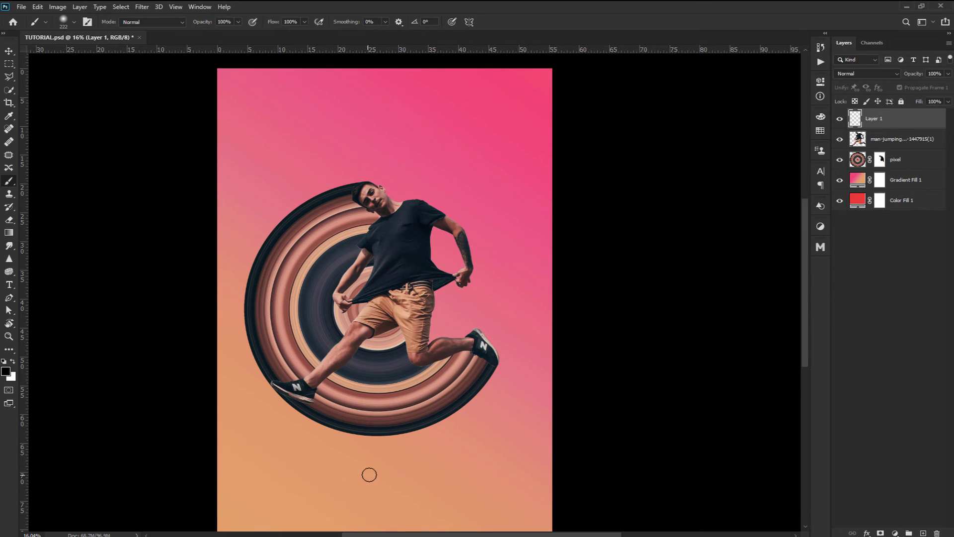
left_click_drag(367, 473, 382, 470)
left_click(380, 467)
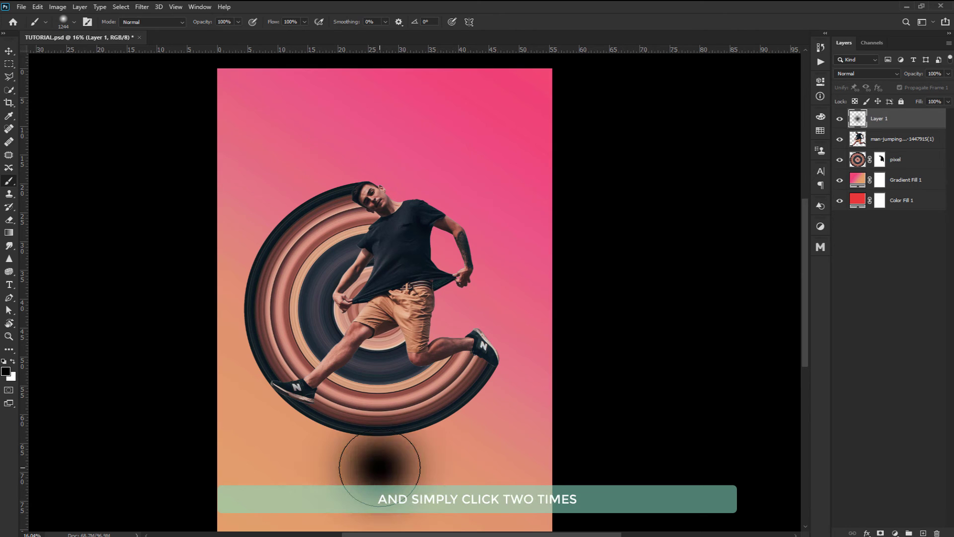
left_click(380, 467)
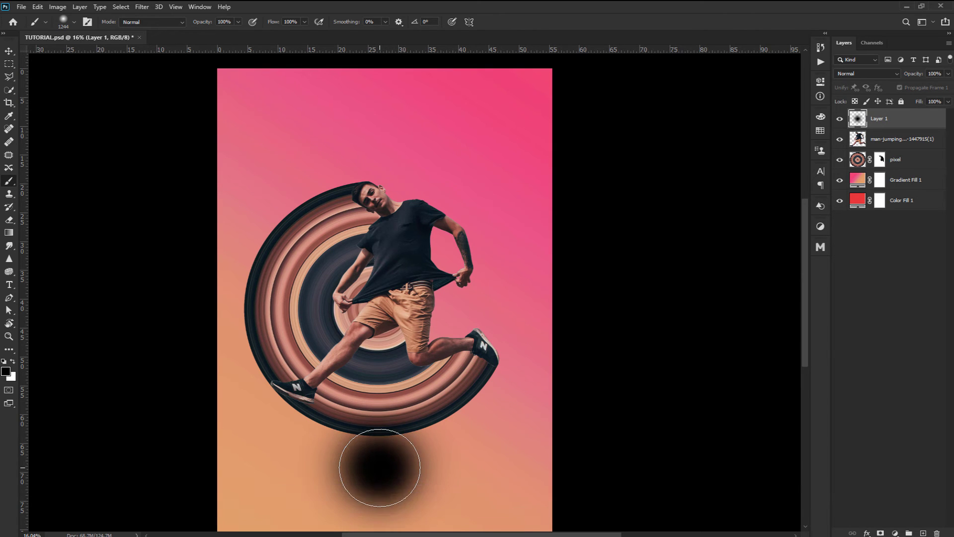
Step: Transform the black spot into a thin, wide shadow, about 204% wide and 20% high, and place it just below the circle
key("v")
scroll(397, 455, "down", 3)
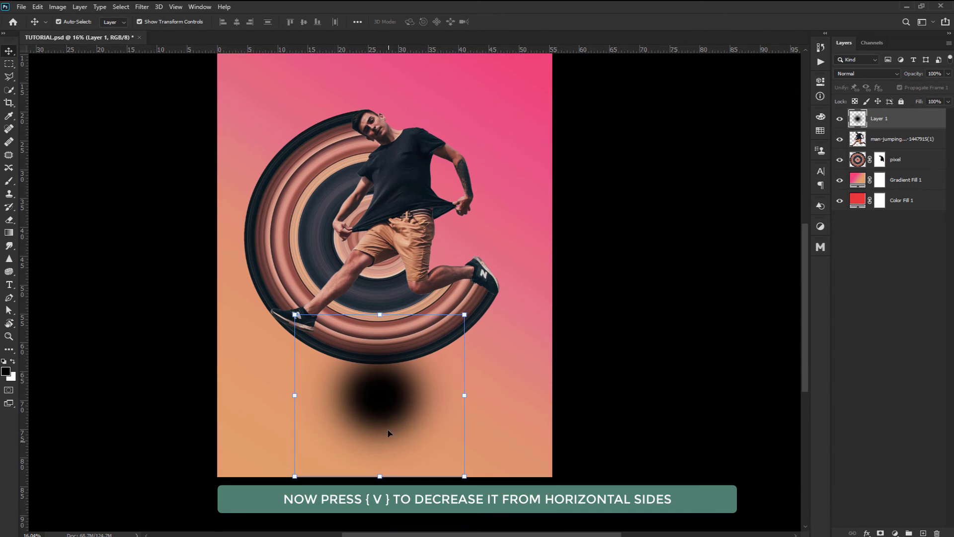
left_click_drag(379, 315, 378, 382)
left_click_drag(482, 385, 588, 387)
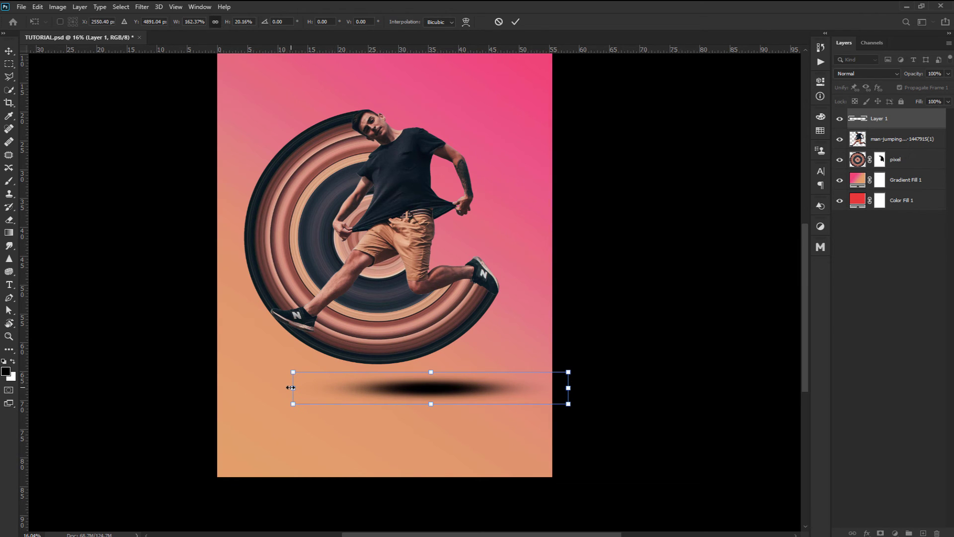
left_click_drag(289, 387, 222, 387)
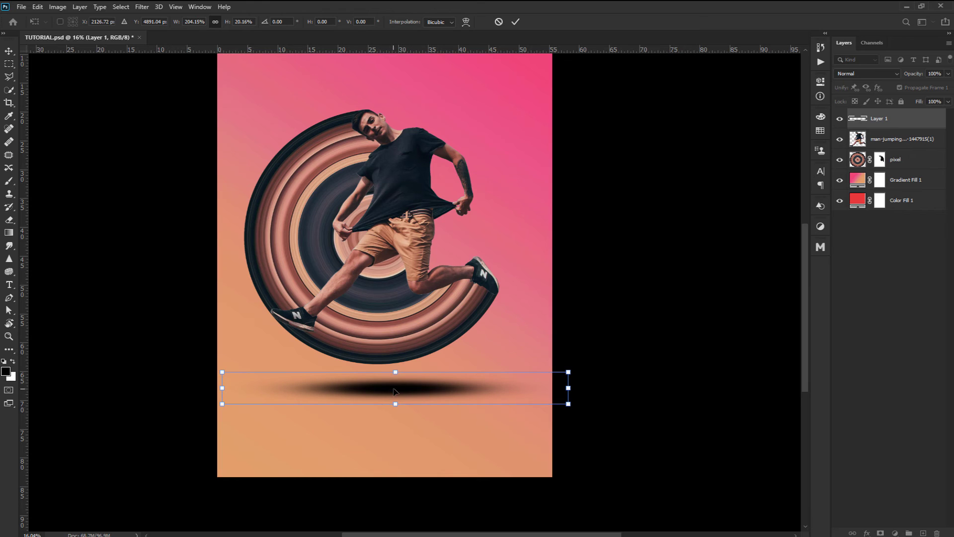
left_click_drag(394, 391, 394, 382)
left_click(519, 22)
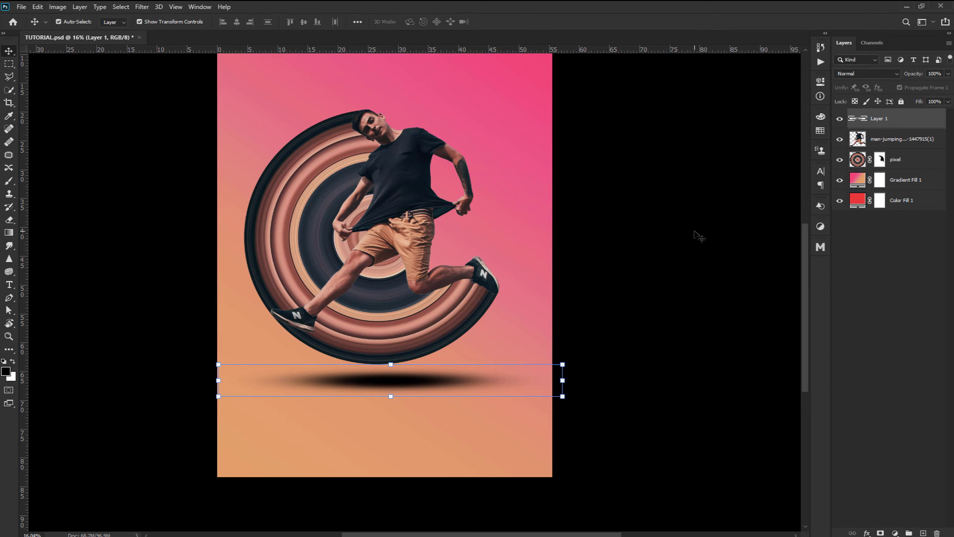
Step: Keep the shadow layer's blend mode at Normal and lower its opacity to 52%
left_click(878, 75)
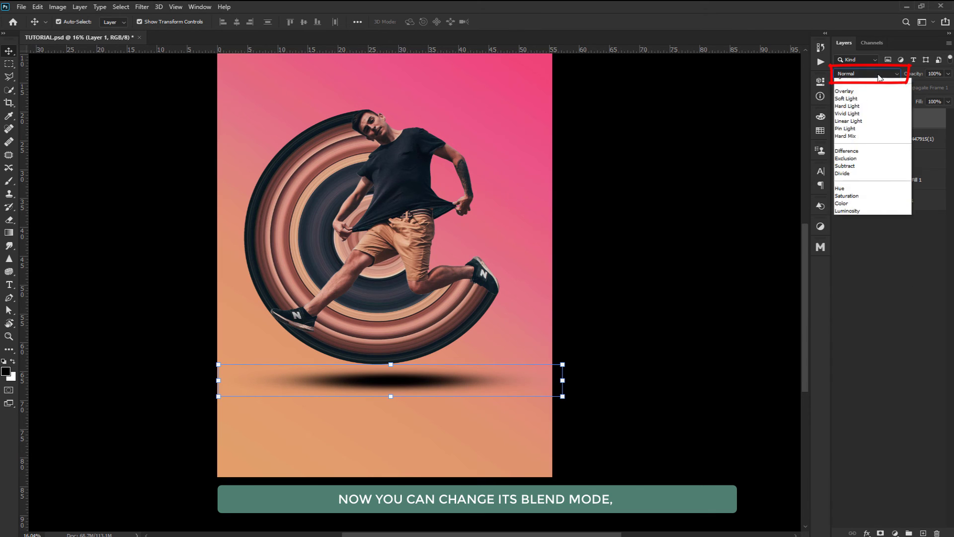
left_click(878, 330)
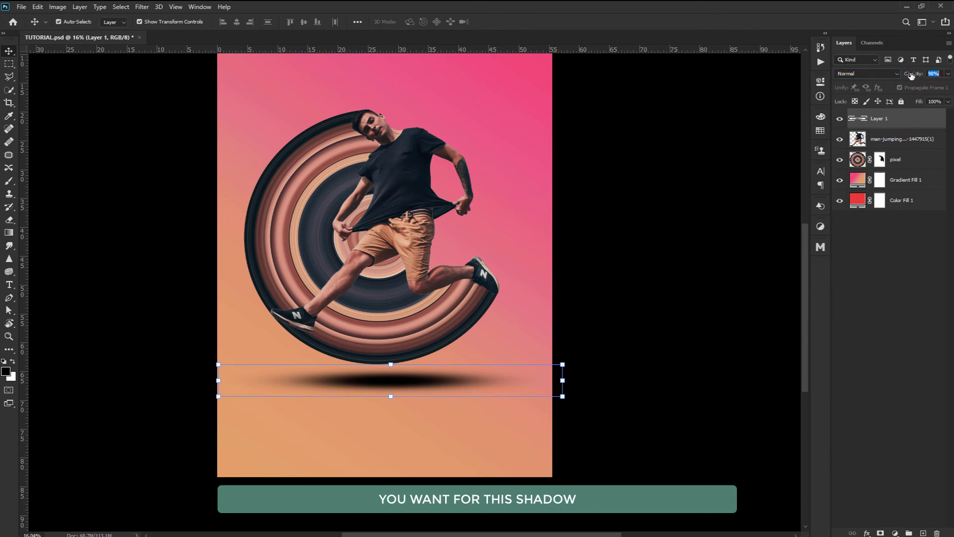
left_click_drag(910, 75, 888, 77)
left_click(851, 281)
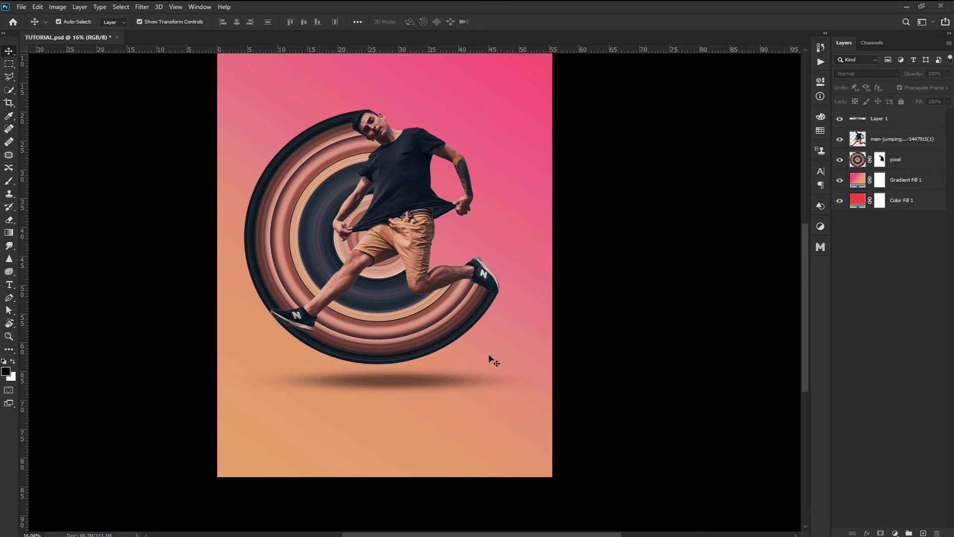
Step: Narrow the shadow from both ends and flatten it further so it sits closely beneath the circle
left_click(879, 118)
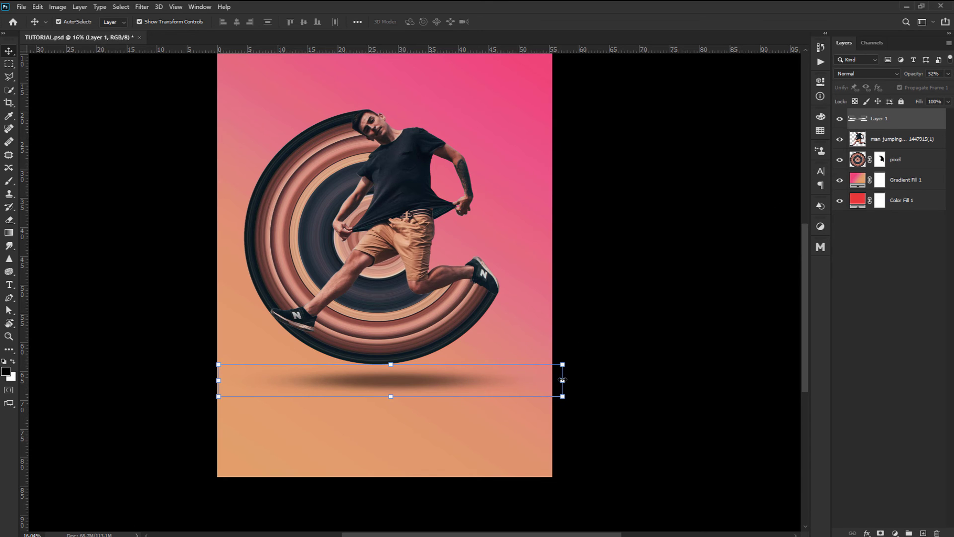
left_click_drag(563, 381, 524, 380)
left_click_drag(213, 381, 240, 381)
left_click_drag(385, 397, 385, 383)
key("Return")
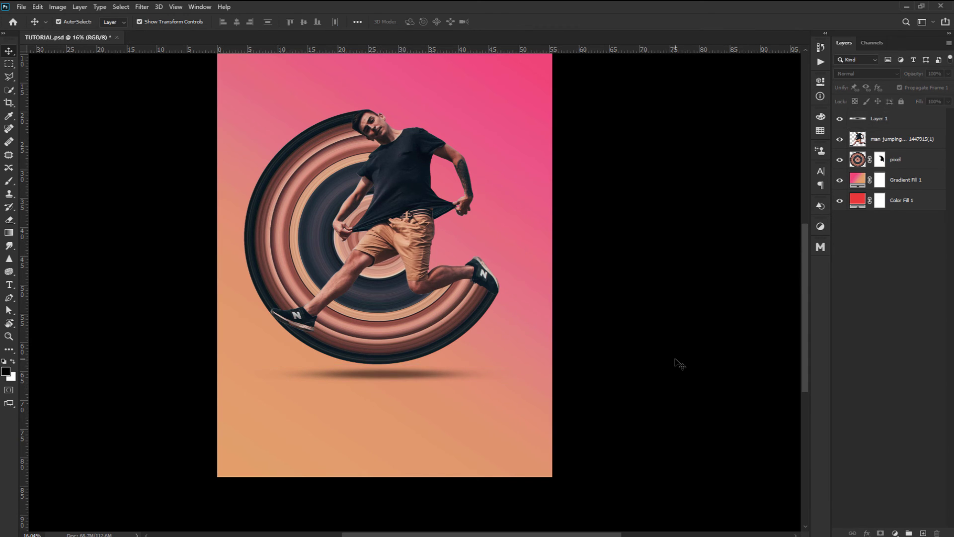
Step: Reduce the shadow layer's opacity to about 41%
left_click(429, 374)
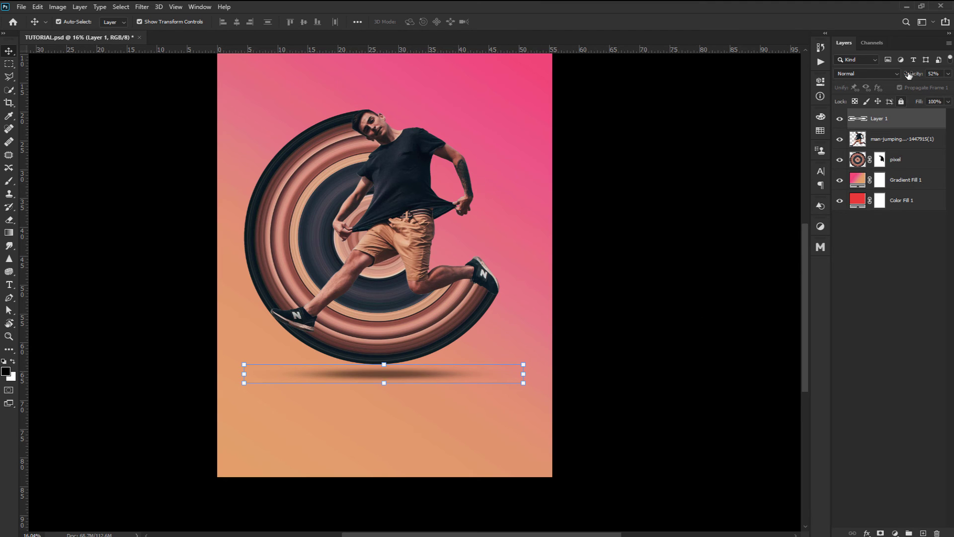
mouse_move(916, 74)
left_mouse_down()
mouse_move(905, 78)
mouse_move(913, 80)
left_mouse_up()
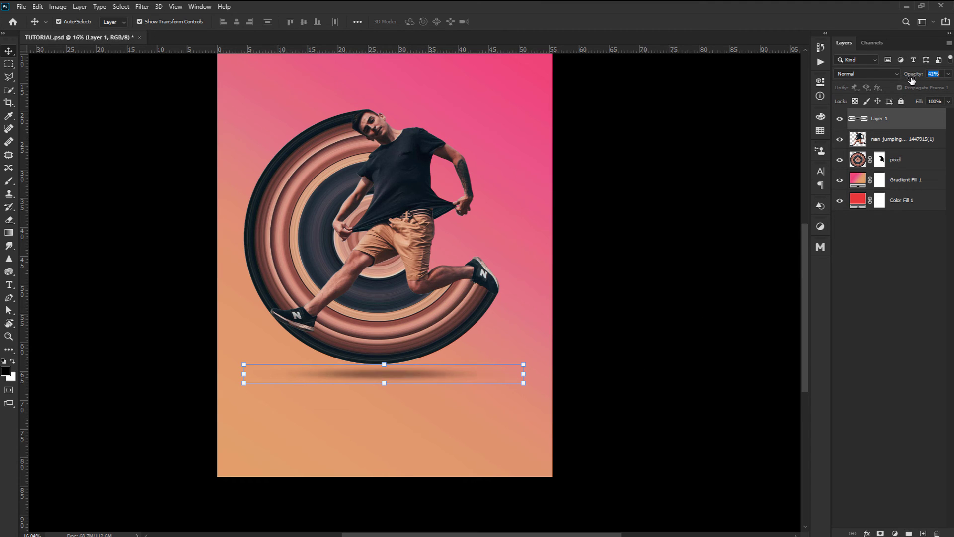
left_click(719, 326)
Step: Try other gradient presets on the Gradient Fill 1 layer, including WA-TropicalBlue2, and apply the blue-to-teal one
mouse_move(432, 245)
left_mouse_down()
mouse_move(420, 319)
mouse_move(436, 313)
left_mouse_up()
double_click(863, 179)
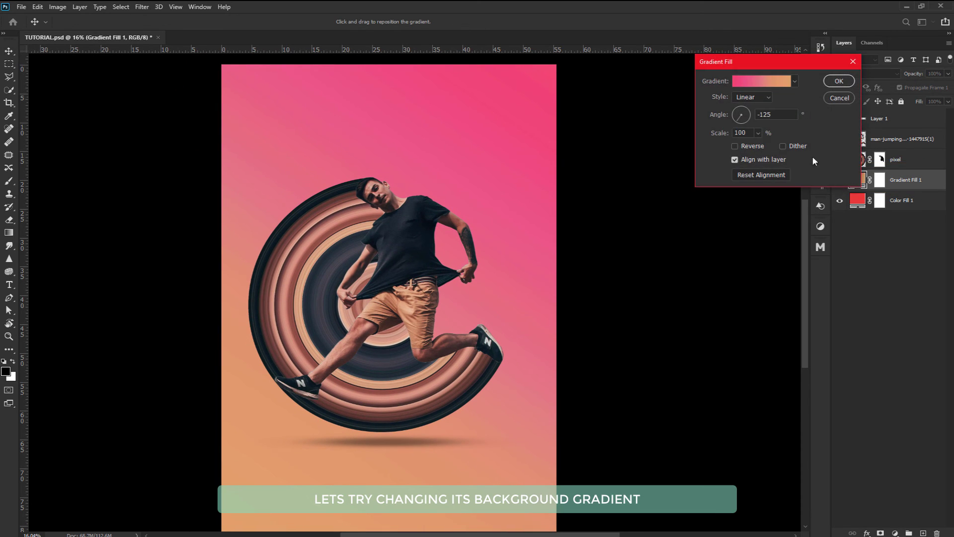
left_click(770, 82)
scroll(769, 229, "down", 8)
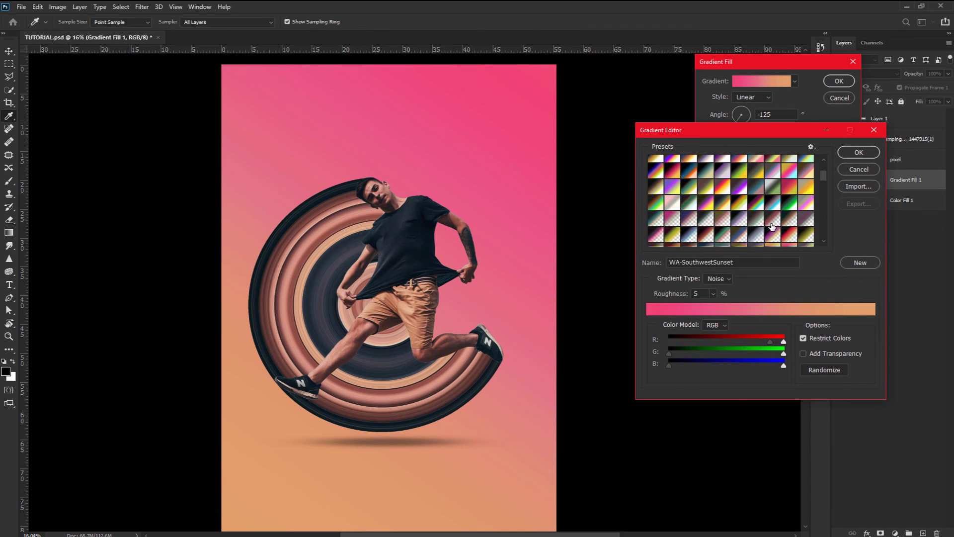
scroll(780, 217, "down", 5)
left_click(691, 171)
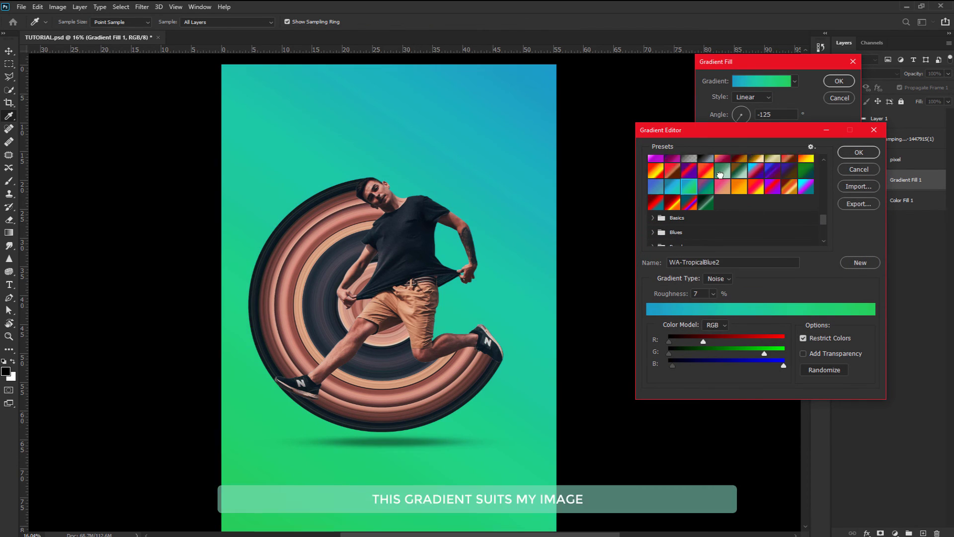
left_click(723, 160)
left_click(655, 174)
left_click(845, 153)
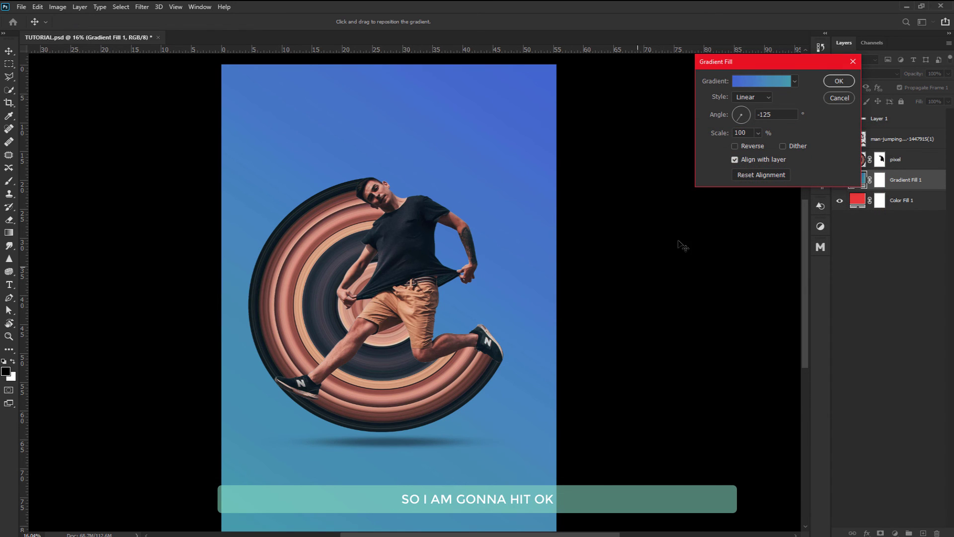
left_click(839, 81)
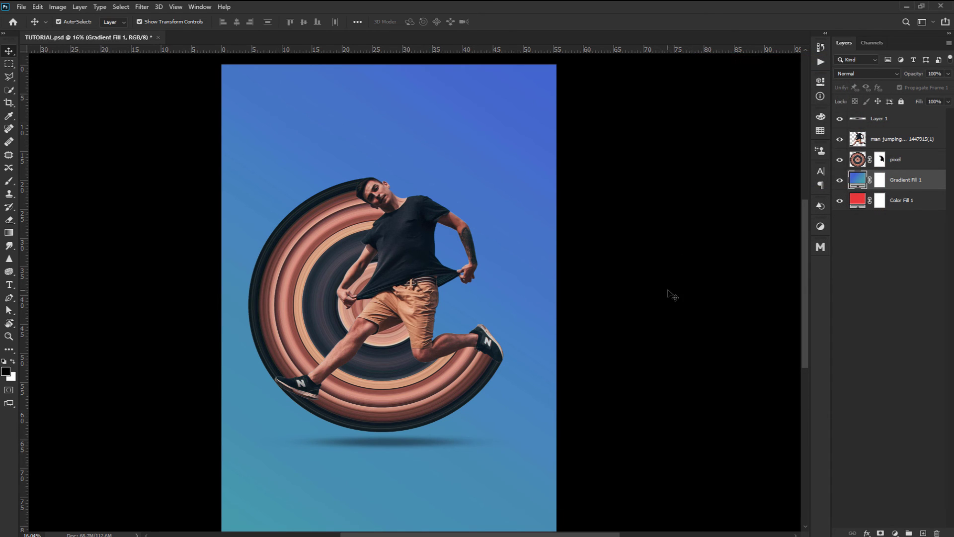
Step: Inspect the man's cut-out and the striped circle up close, and return to a view of the whole poster
left_click(686, 283)
key("z")
left_click_drag(380, 224, 430, 262)
left_click_drag(421, 229, 381, 130)
left_click_drag(440, 377, 504, 198)
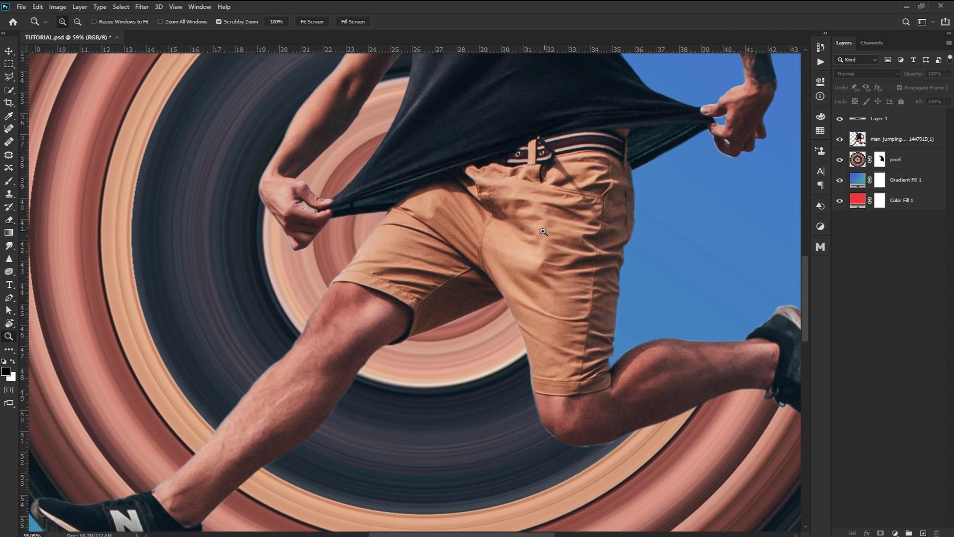
left_click_drag(543, 232, 558, 250)
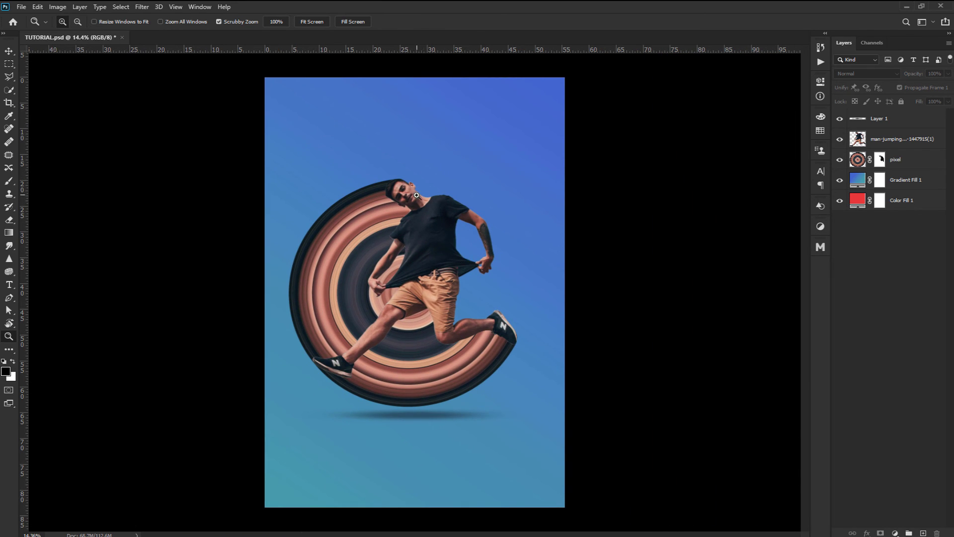
Step: Open the finished artwork personstretch3.psd from the INS UPLOAD PSD AND AI folder
left_click(22, 7)
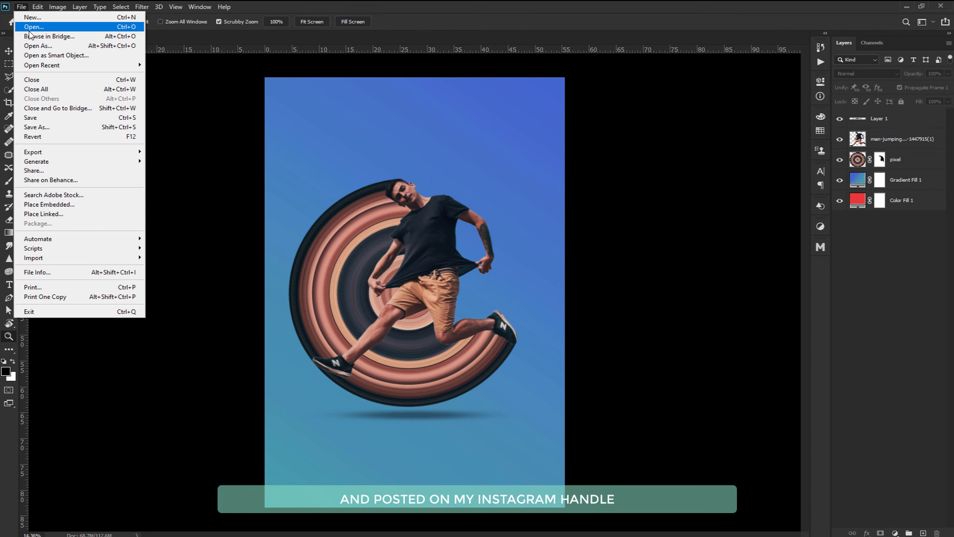
left_click(29, 30)
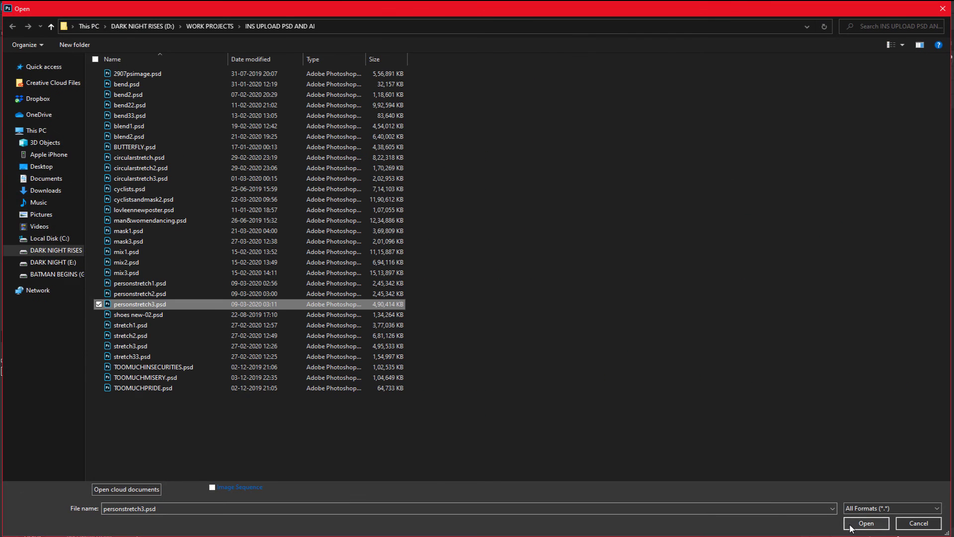
left_click(867, 520)
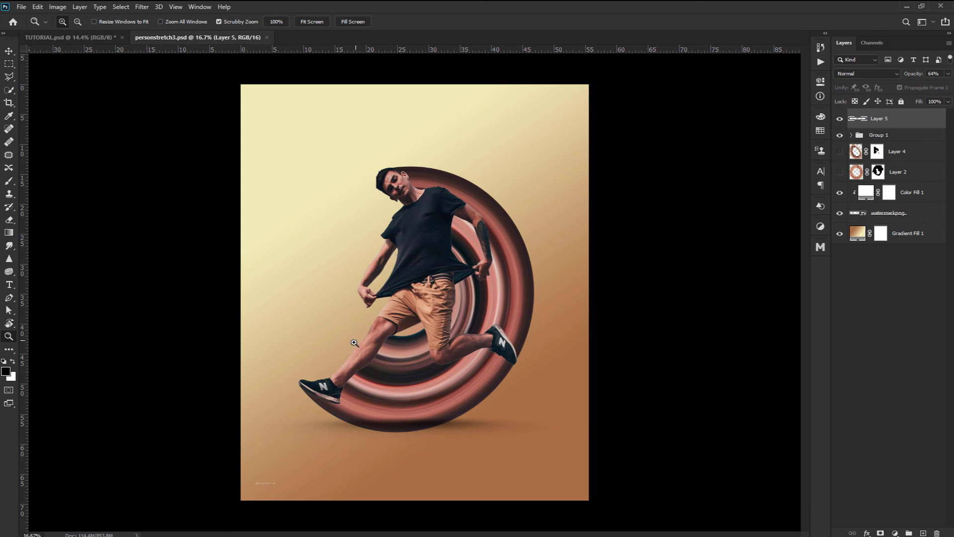
Step: Move the shadow in personstretch3.psd slightly lower, just beneath the striped circle
key("v")
left_click_drag(399, 413, 399, 429)
left_click(689, 331)
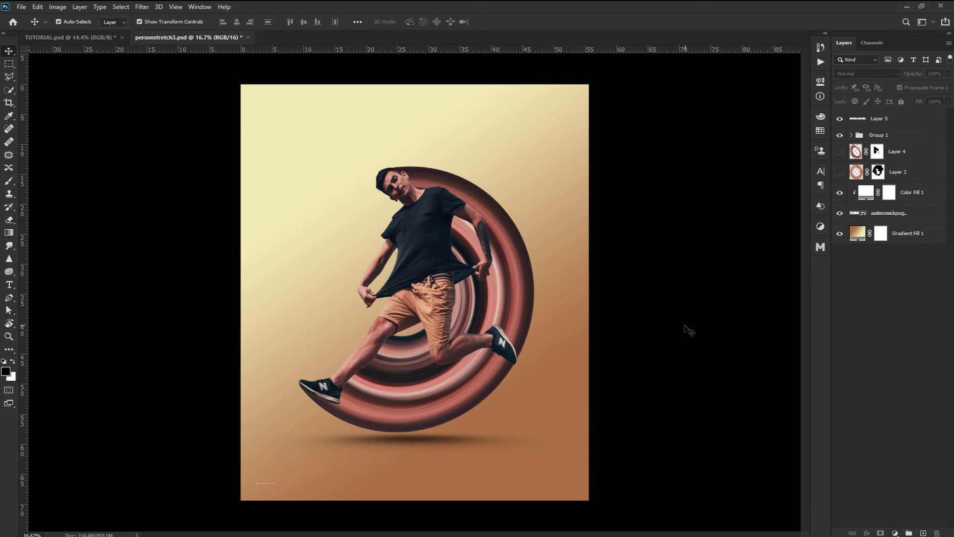
Step: Examine the personstretch3.psd artwork at different magnifications and compare it with TUTORIAL.psd by switching between the two documents
key("z")
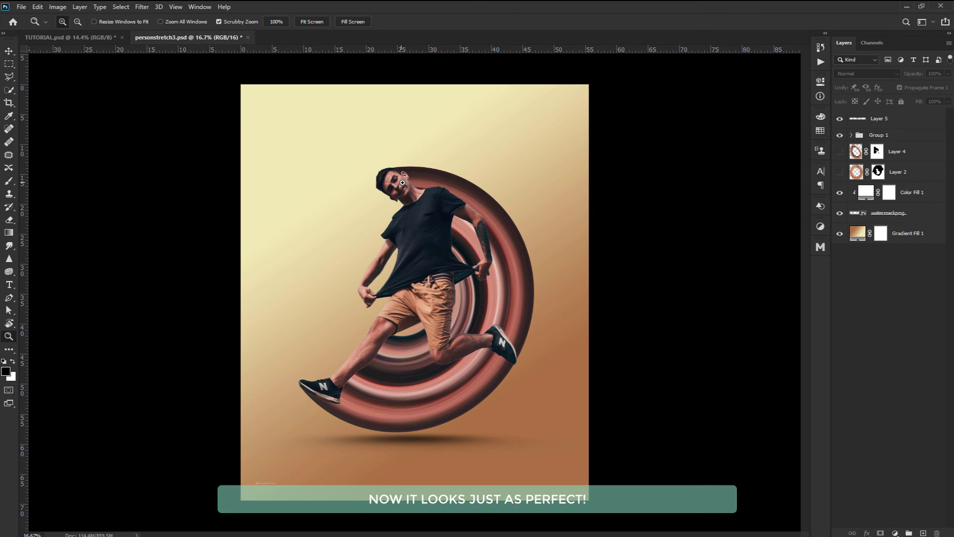
left_click_drag(404, 184, 517, 184)
left_click_drag(443, 437, 443, 151)
left_click_drag(442, 230, 393, 229)
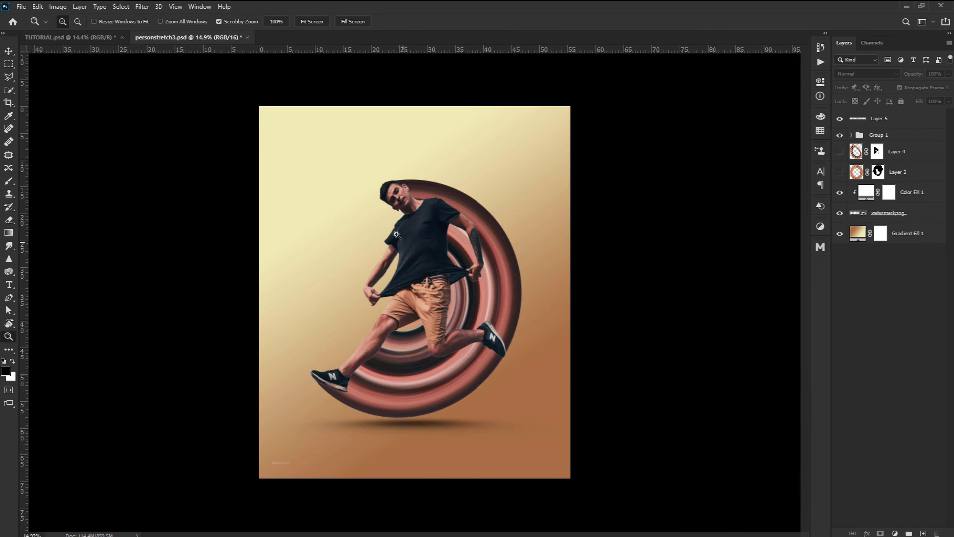
left_click(95, 40)
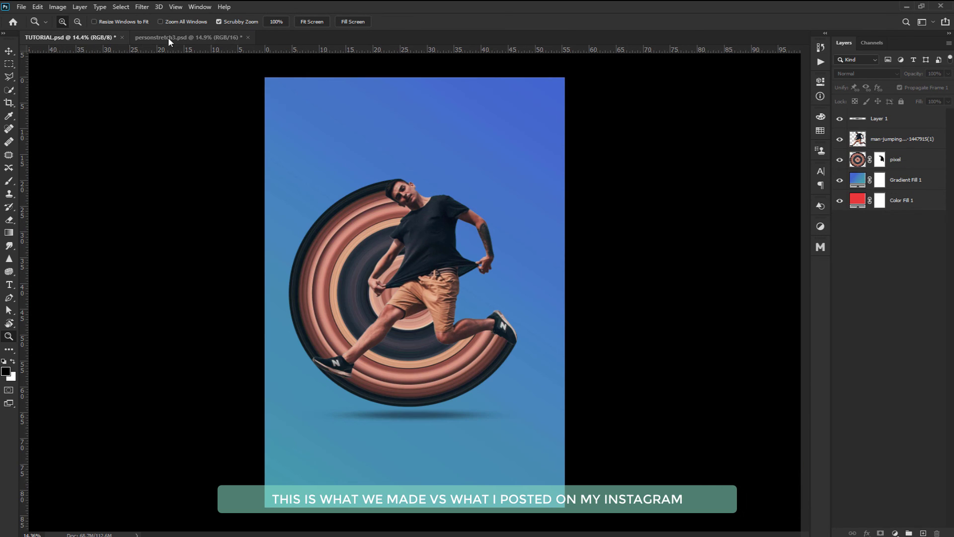
left_click(182, 36)
left_click(100, 38)
left_click(184, 38)
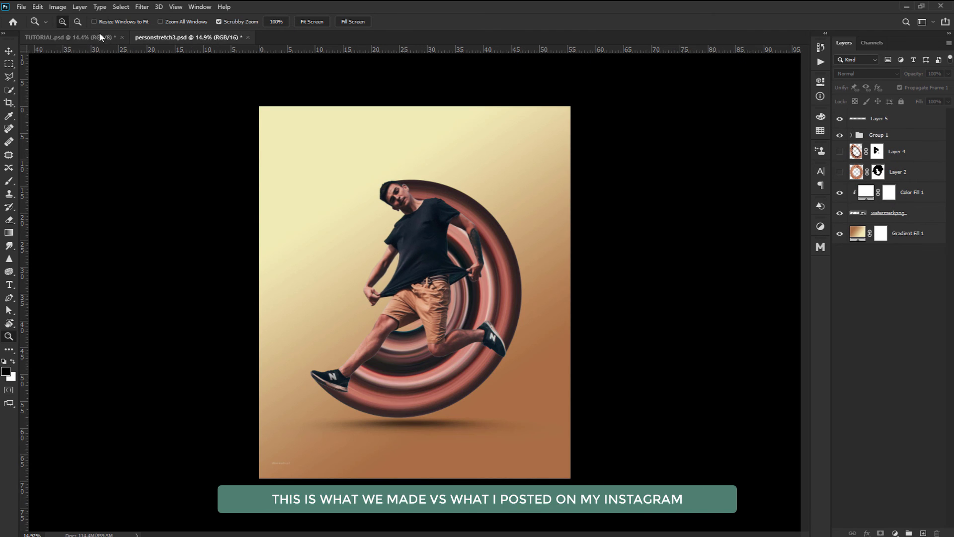